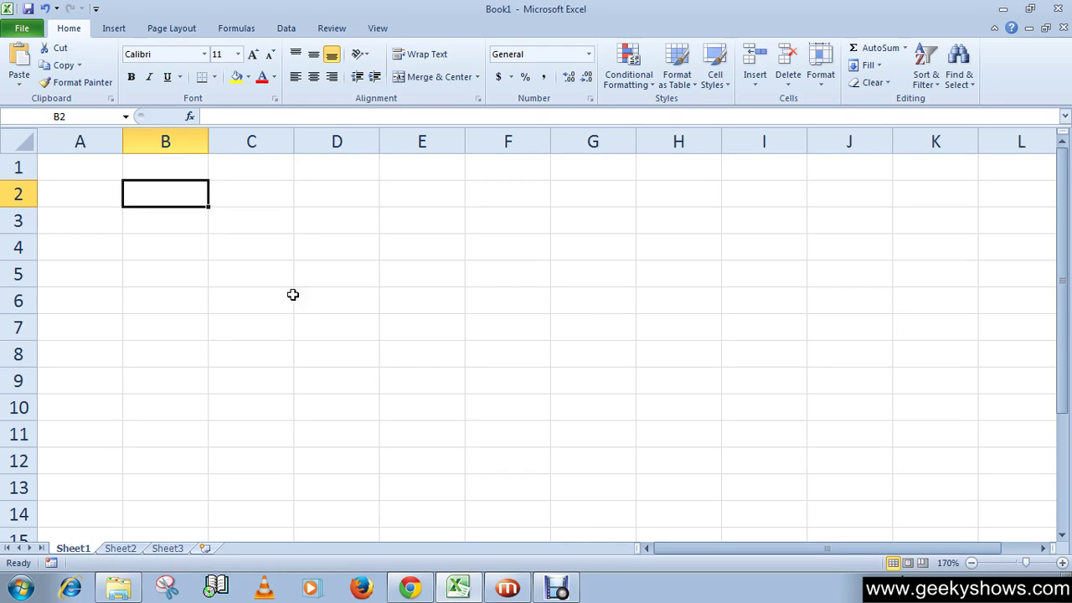
pyautogui.click(238, 28)
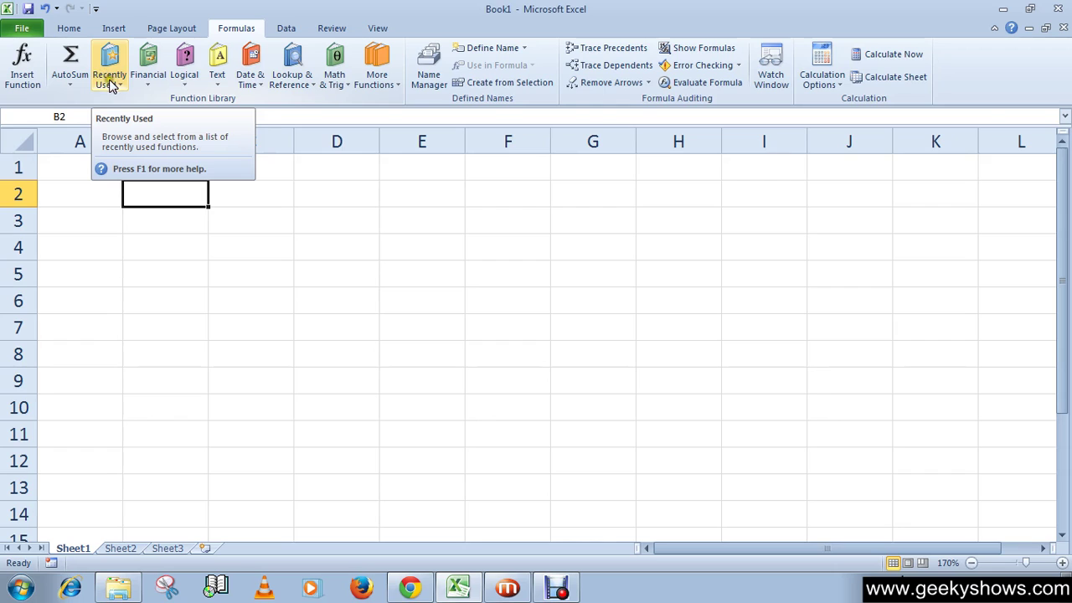
pyautogui.click(122, 88)
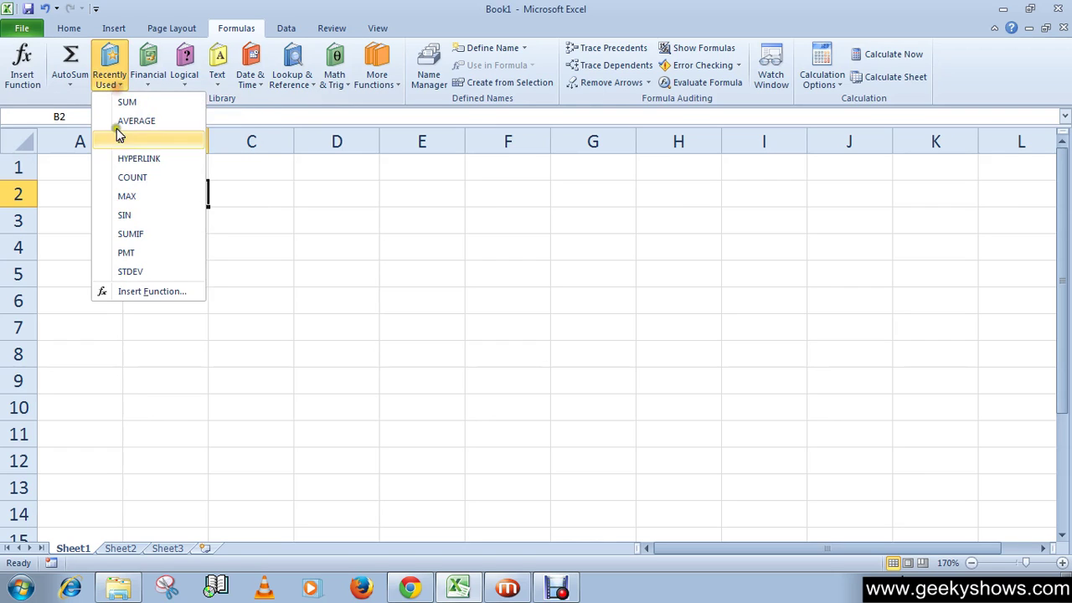
pyautogui.click(109, 67)
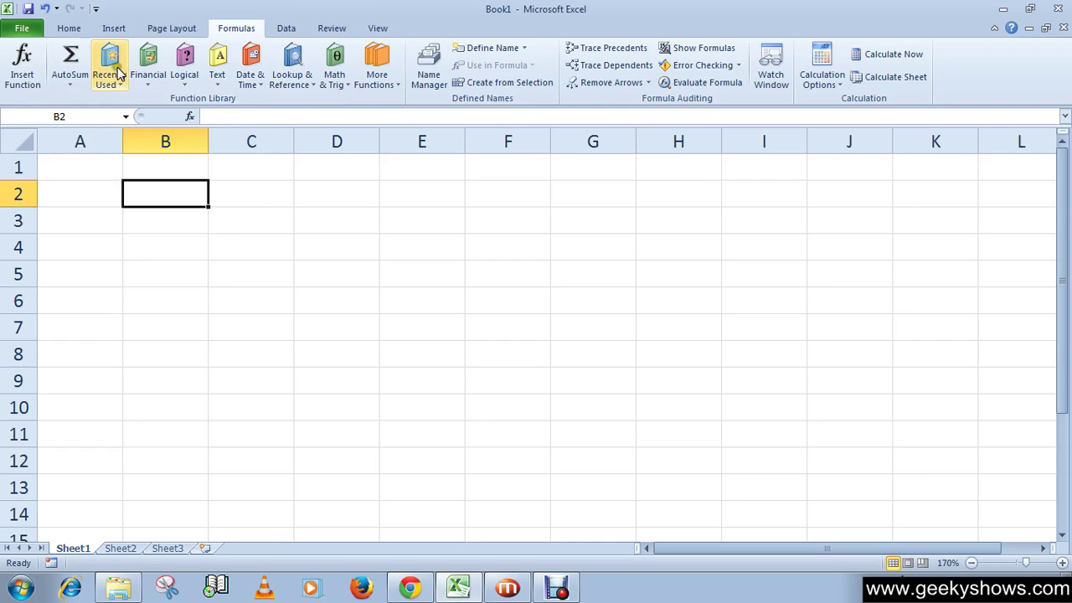
pyautogui.click(70, 82)
pyautogui.press('Escape')
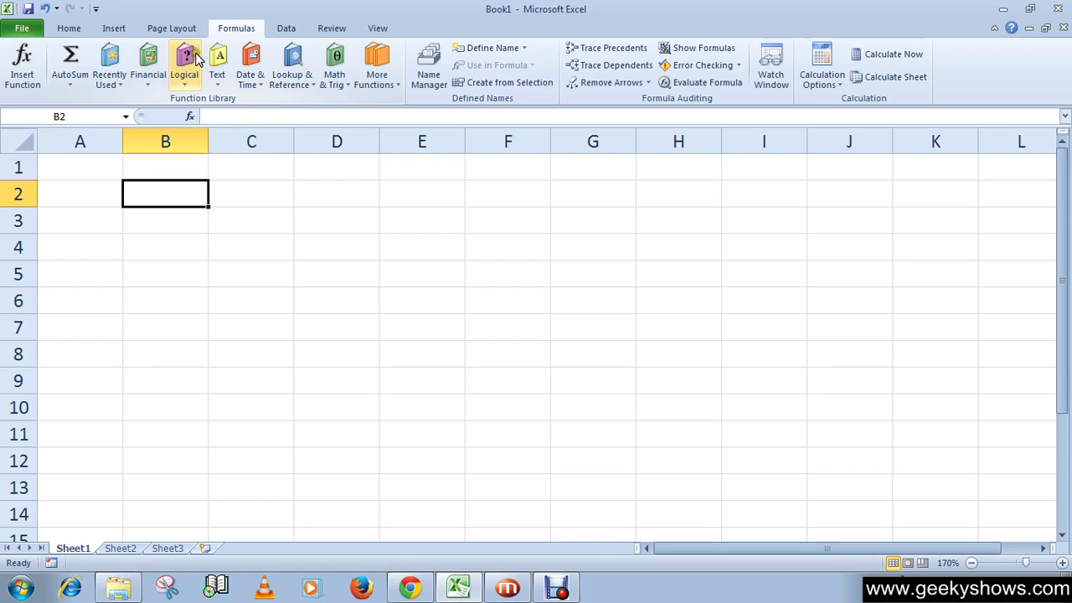
pyautogui.click(191, 83)
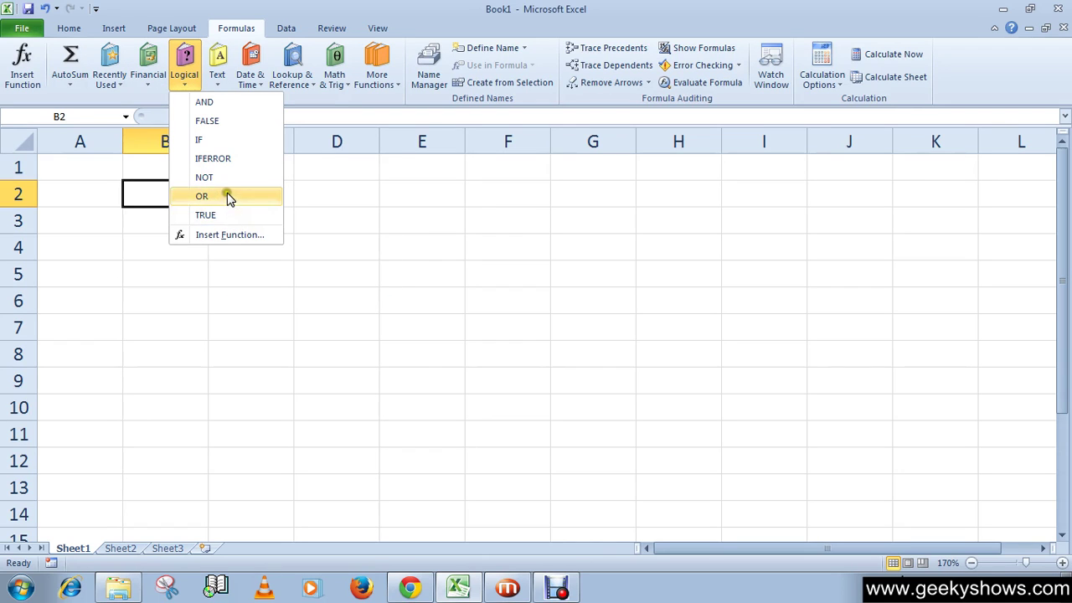
pyautogui.click(363, 8)
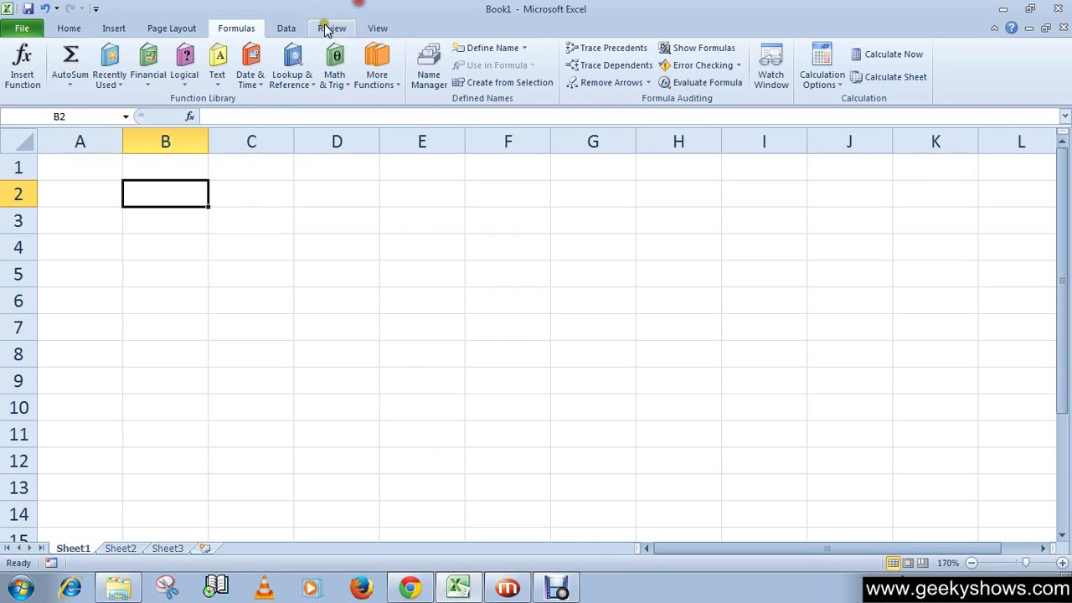
pyautogui.click(222, 91)
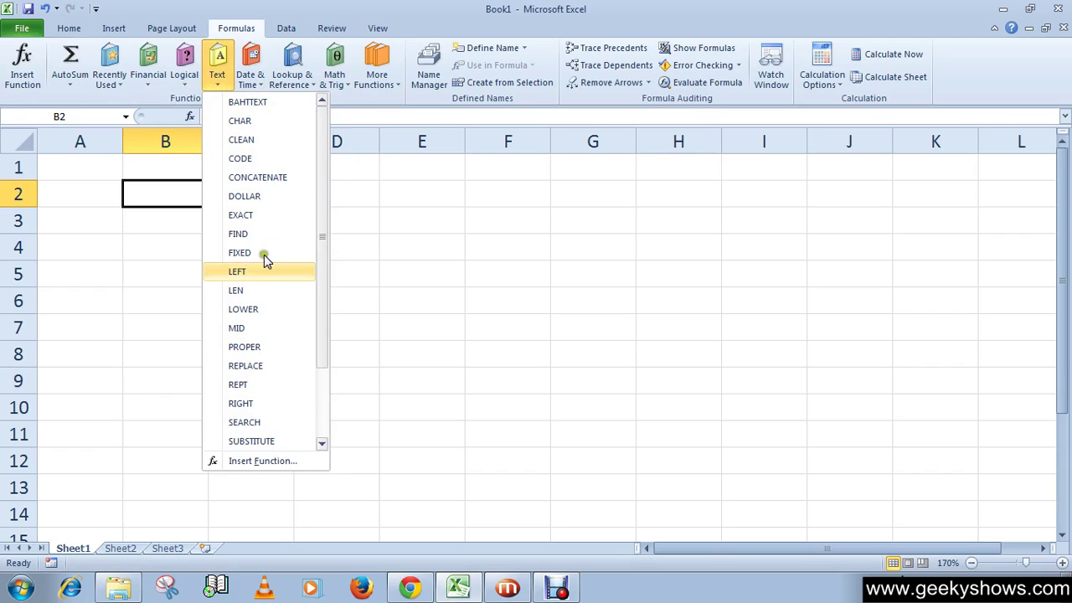
pyautogui.press('Escape')
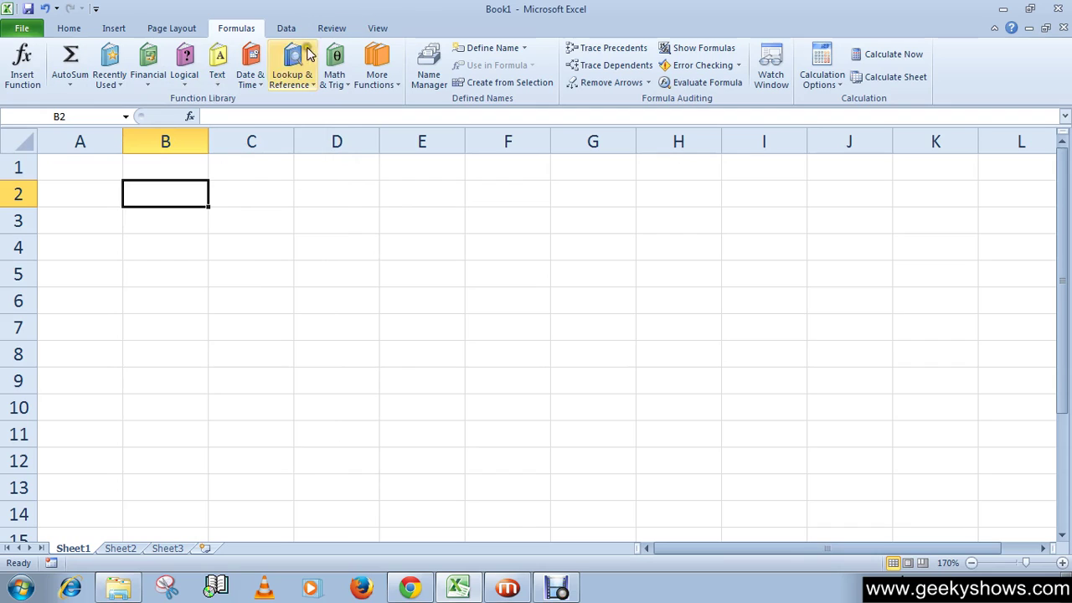
pyautogui.click(257, 89)
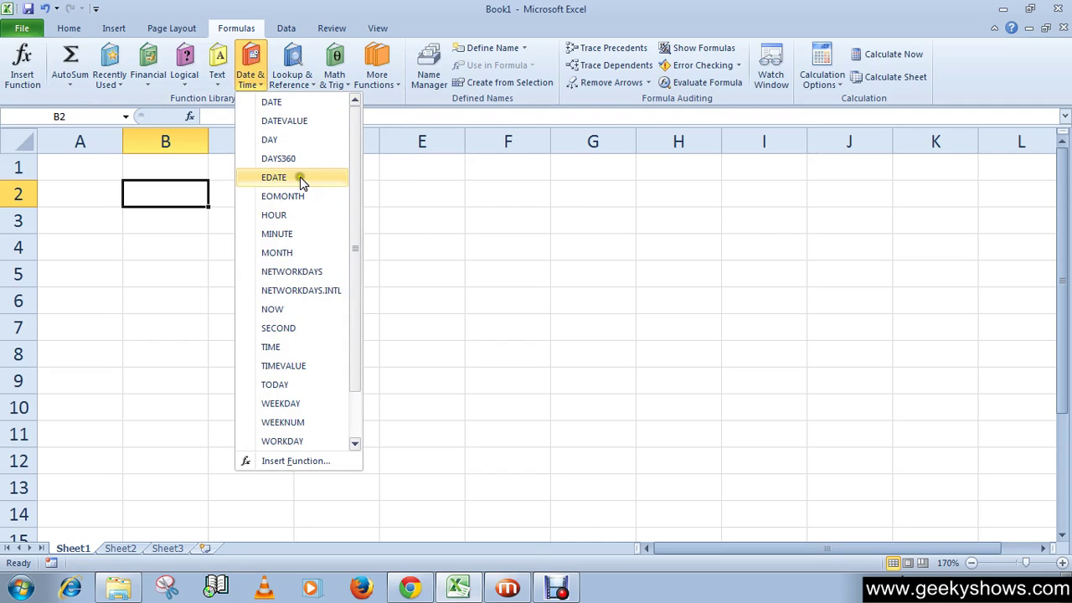
pyautogui.click(390, 10)
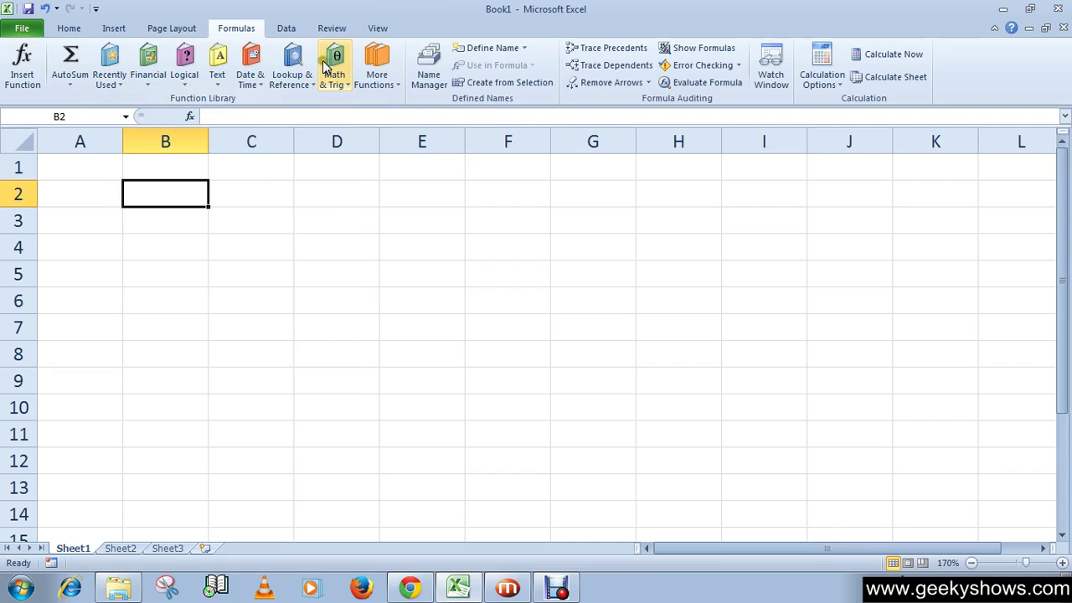
pyautogui.click(340, 88)
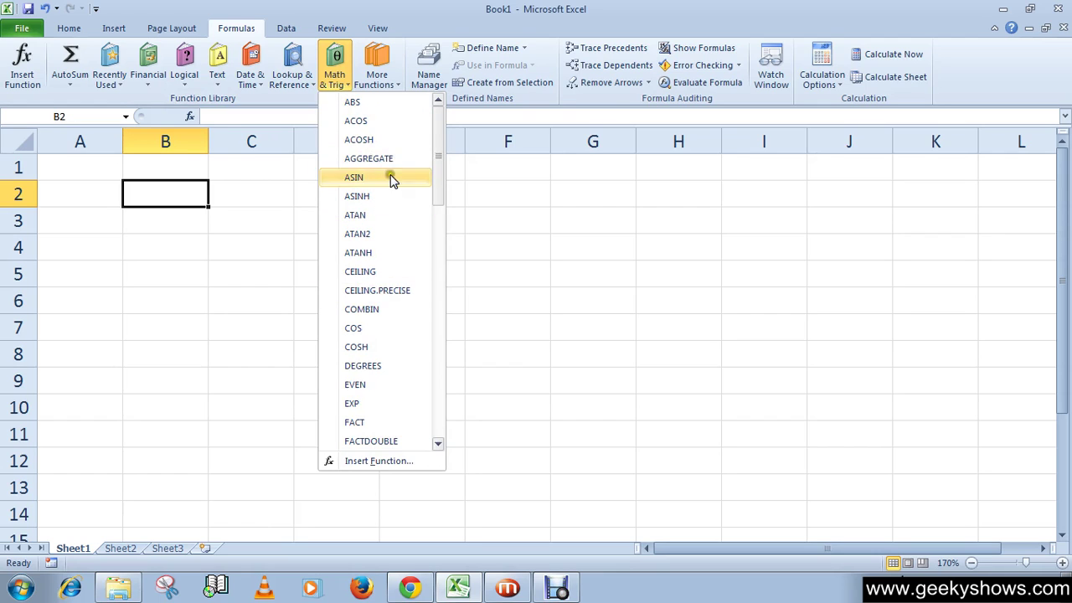
pyautogui.click(419, 94)
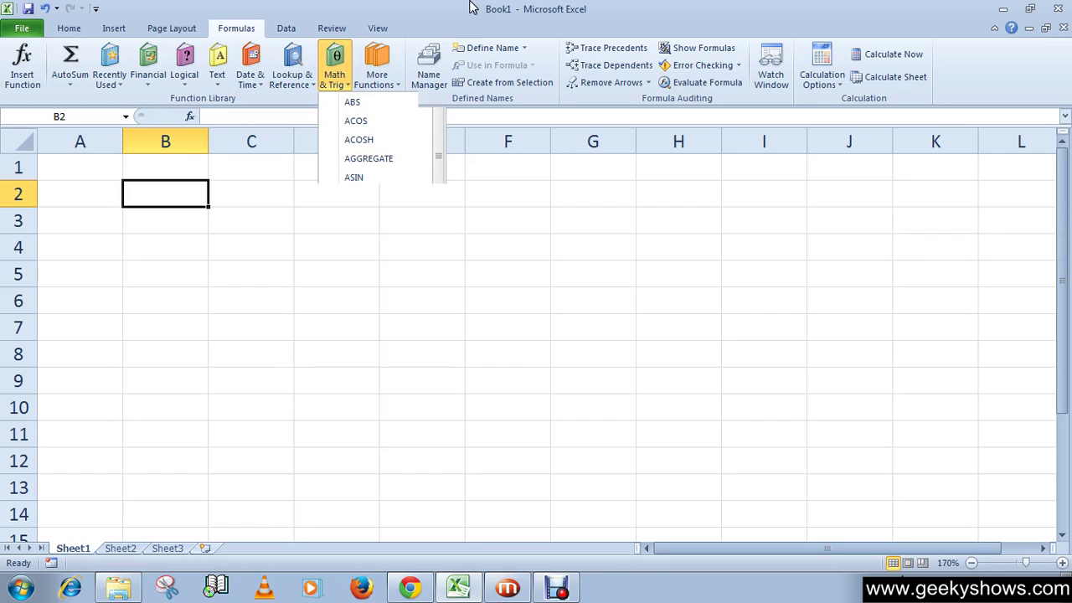
pyautogui.click(396, 86)
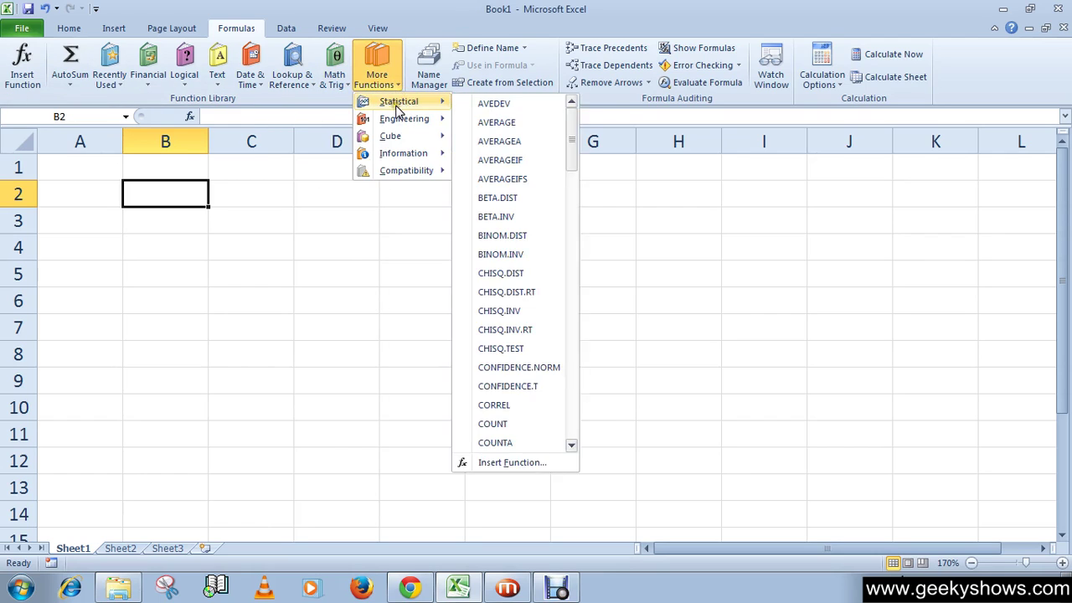
pyautogui.moveTo(428, 142)
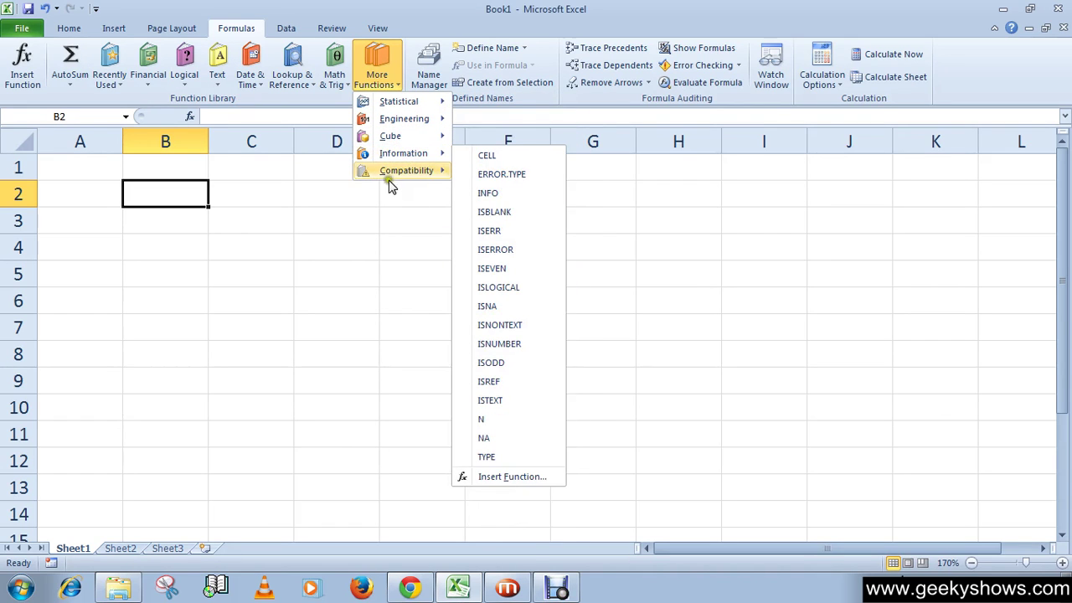
pyautogui.click(377, 66)
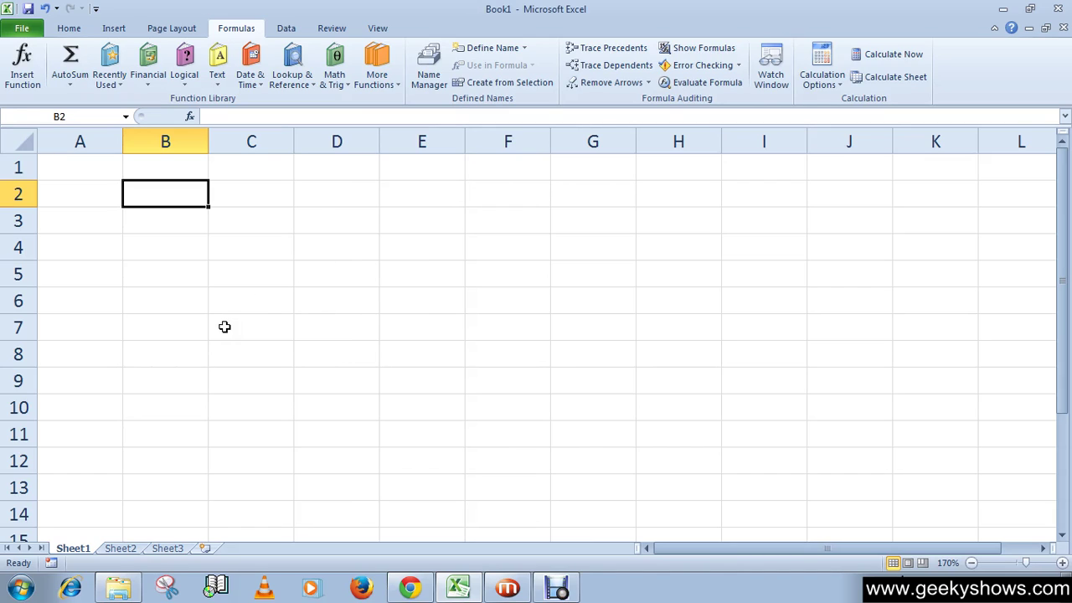
pyautogui.click(89, 203)
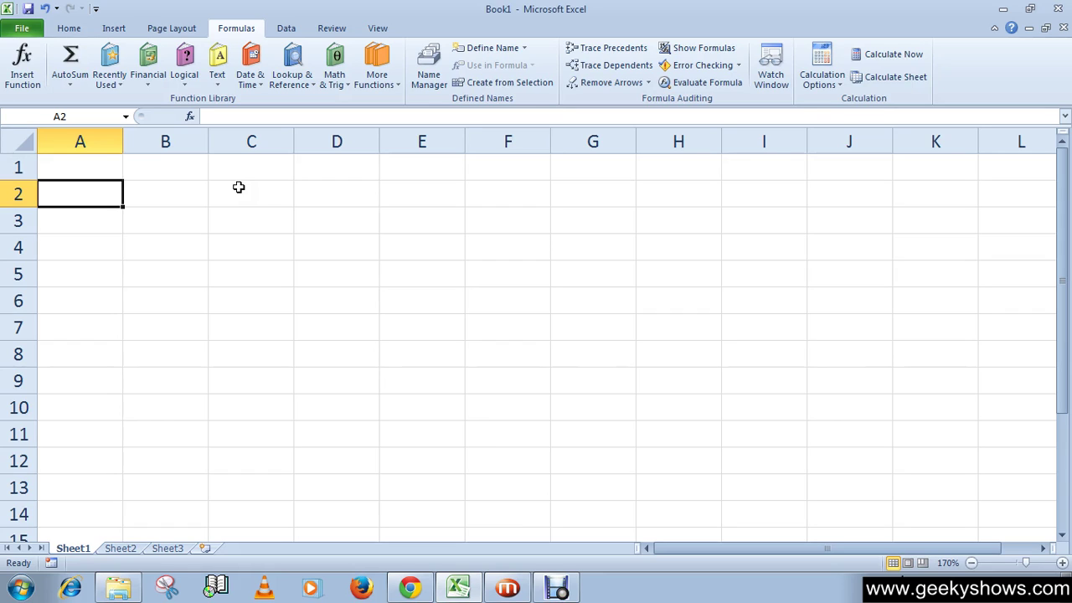
pyautogui.click(352, 225)
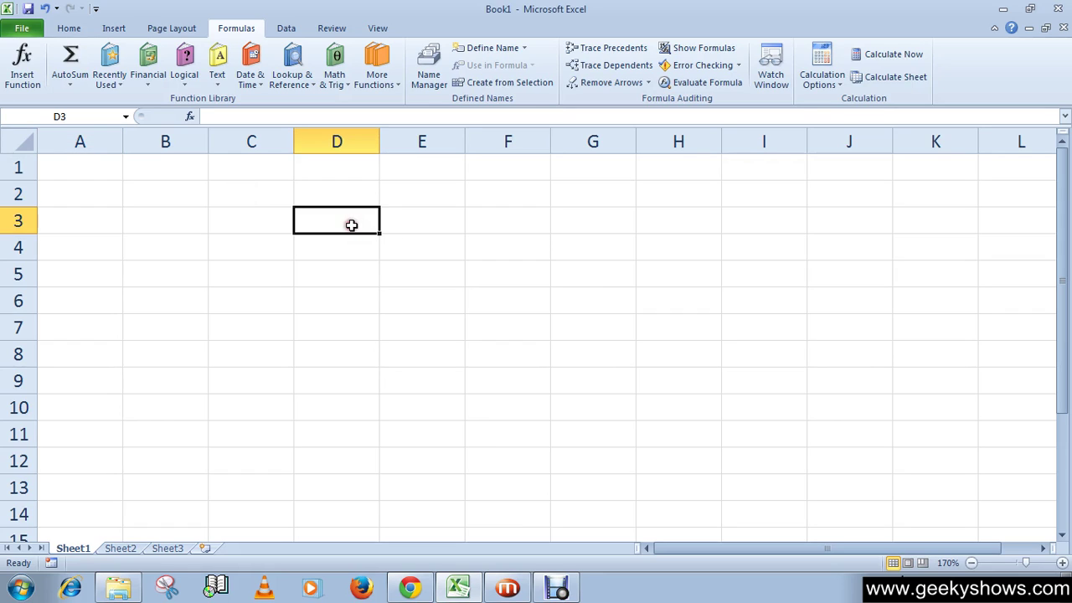
pyautogui.click(79, 173)
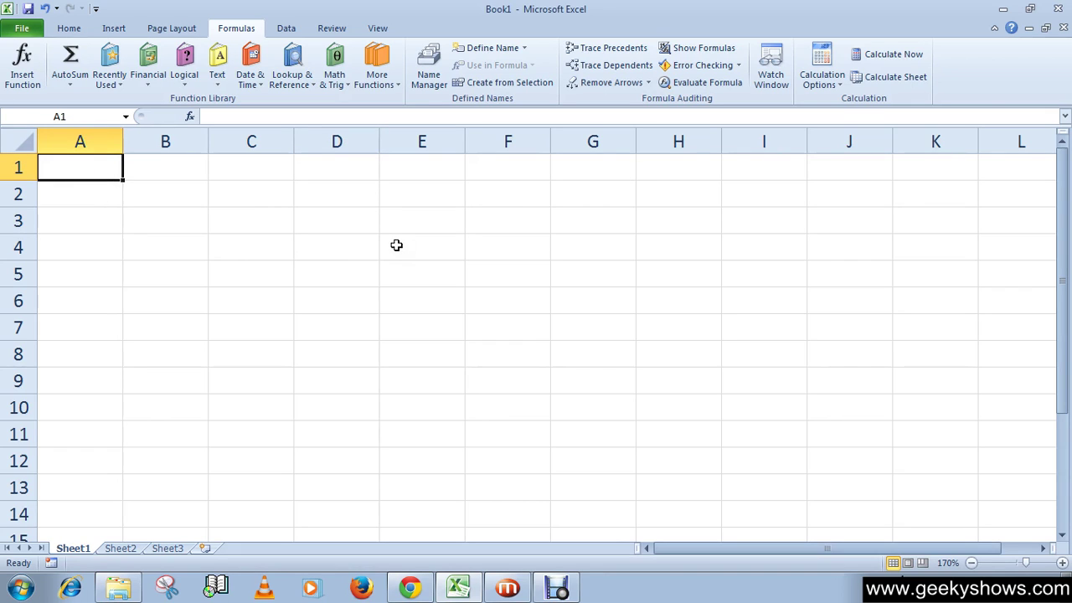
pyautogui.write('4')
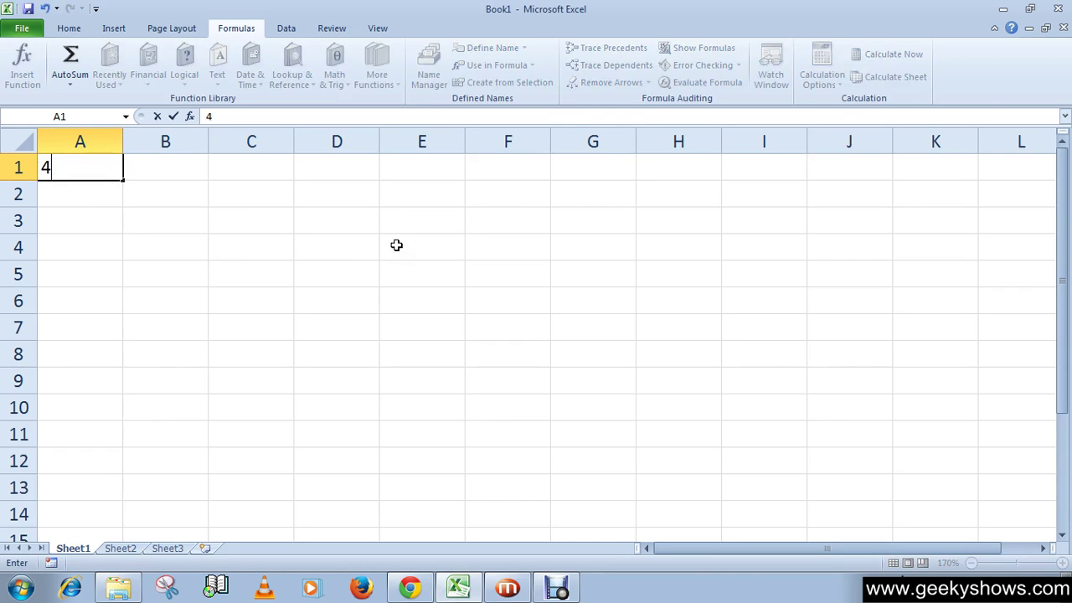
pyautogui.click(179, 218)
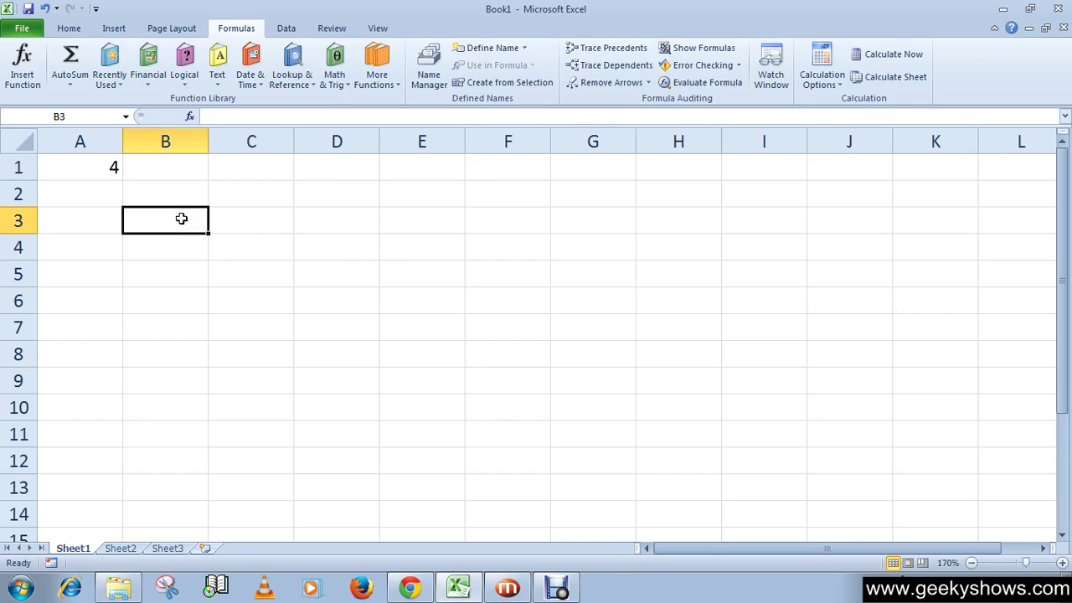
pyautogui.write('5')
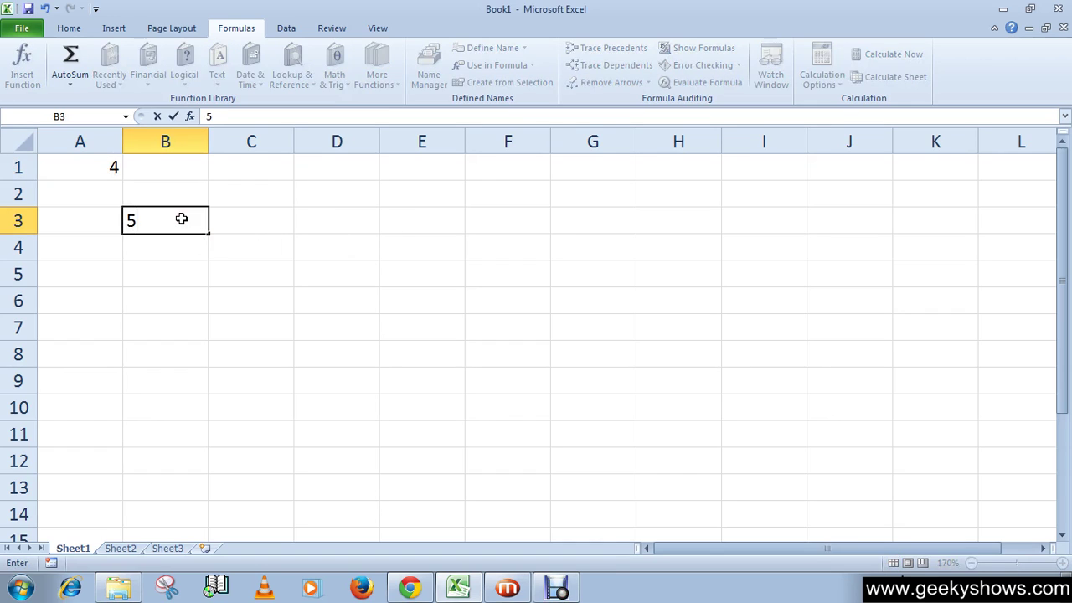
pyautogui.click(345, 221)
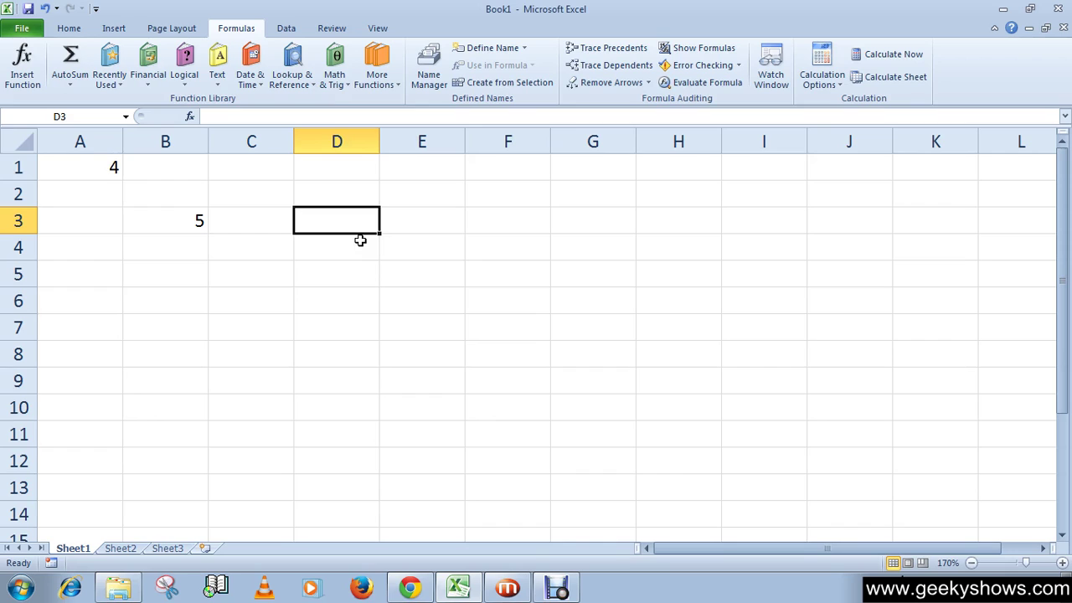
pyautogui.click(350, 227)
pyautogui.click(332, 218)
pyautogui.click(332, 195)
pyautogui.click(337, 221)
# Step: Open the Insert Function dialog for D3, centre it, and expand its category list
pyautogui.click(237, 30)
pyautogui.click(23, 80)
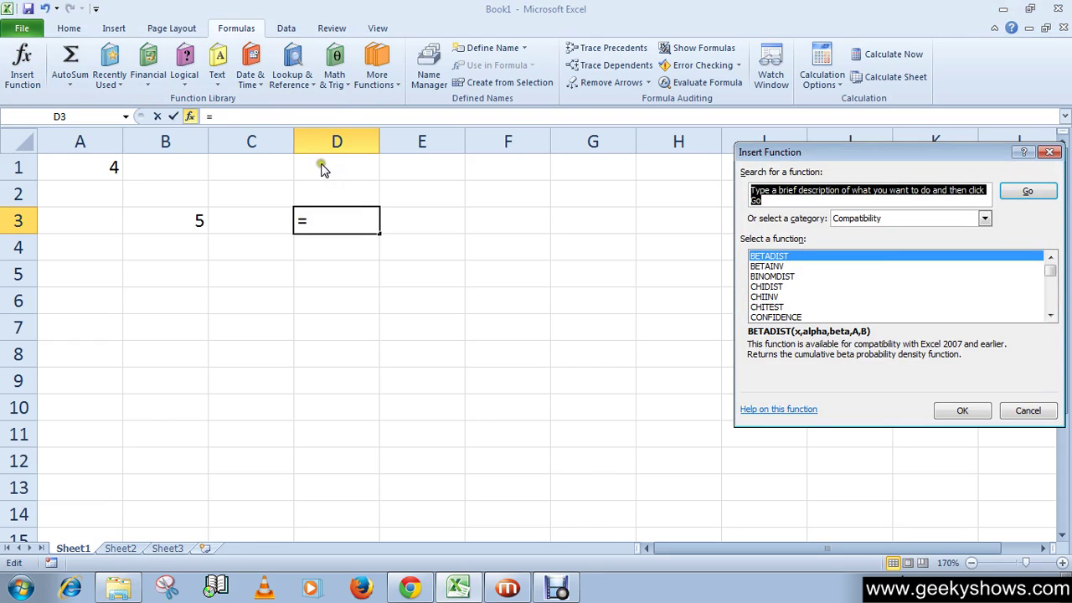
pyautogui.moveTo(805, 153); pyautogui.dragTo(522, 174)
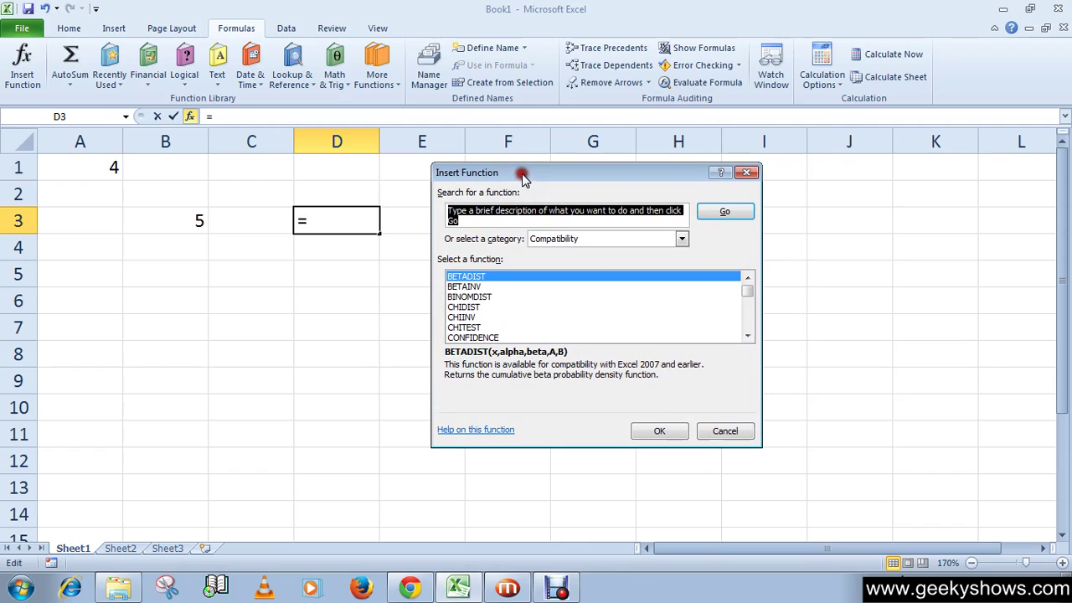
pyautogui.click(611, 238)
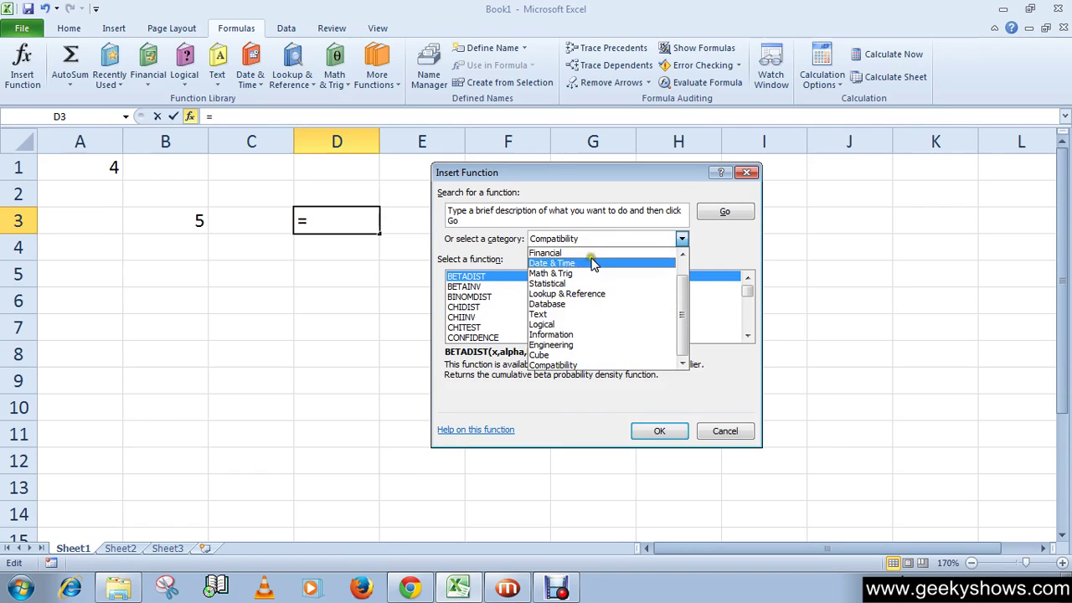
# Step: Switch the category to Most Recently Used and select SUM after browsing AVERAGE and HYPERLINK
pyautogui.scroll(1, 568, 276)
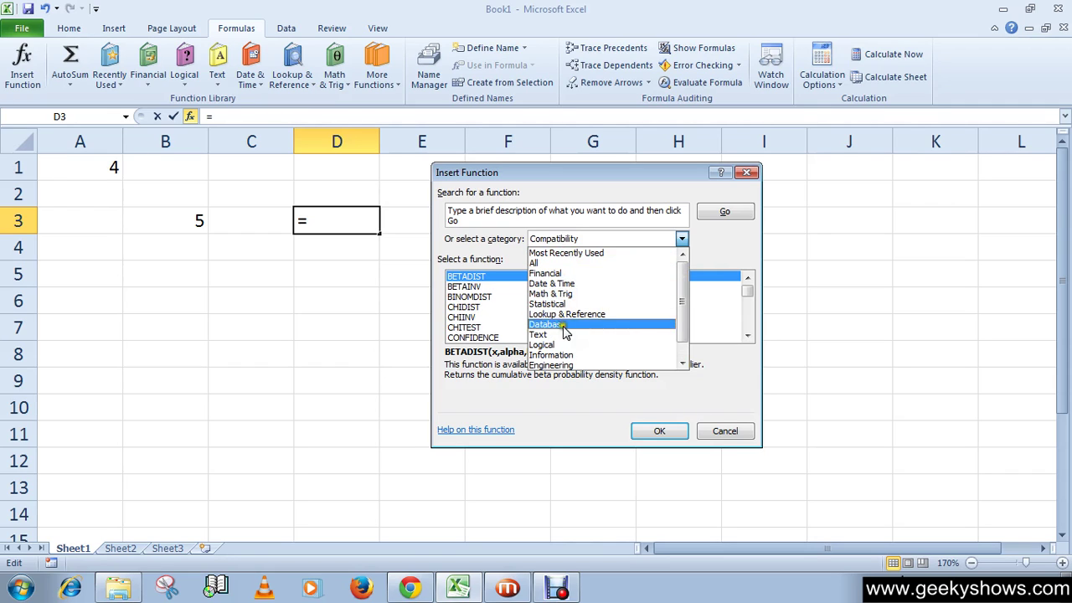
pyautogui.scroll(-1, 575, 335)
pyautogui.scroll(1, 575, 330)
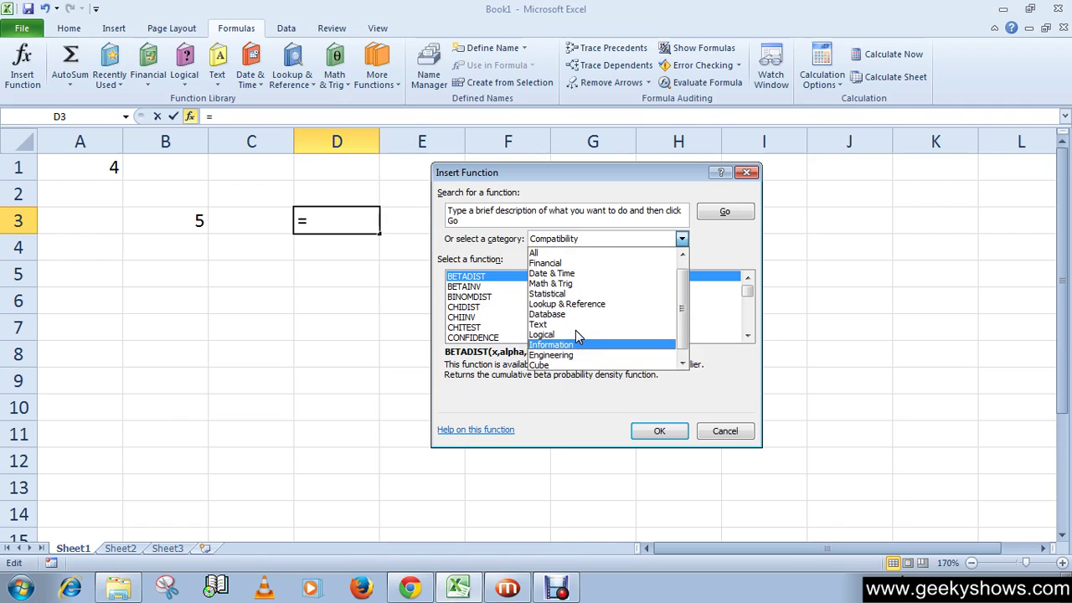
pyautogui.click(585, 254)
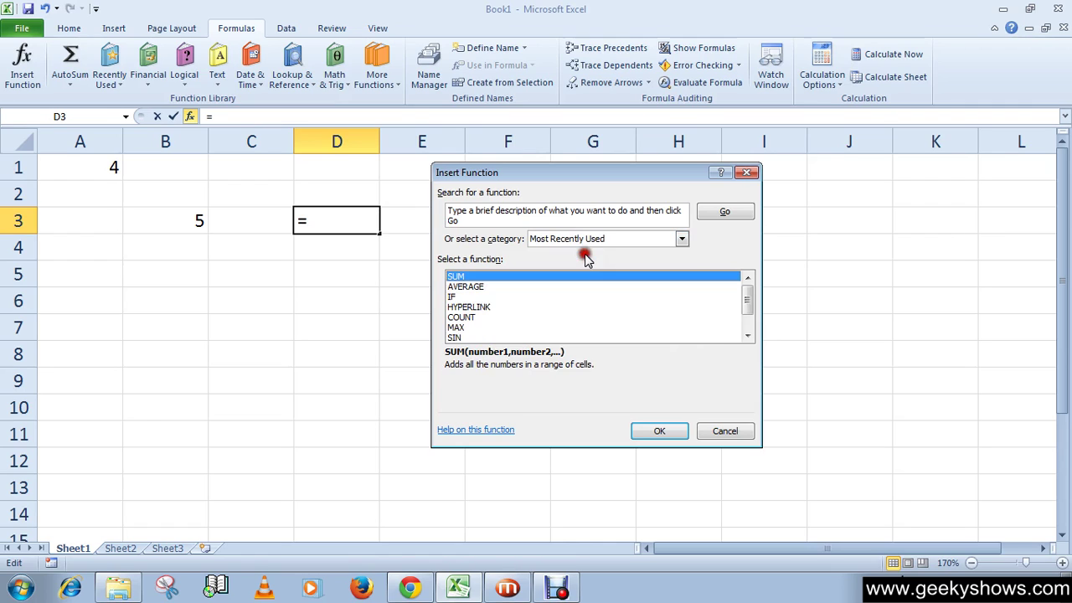
pyautogui.click(466, 286)
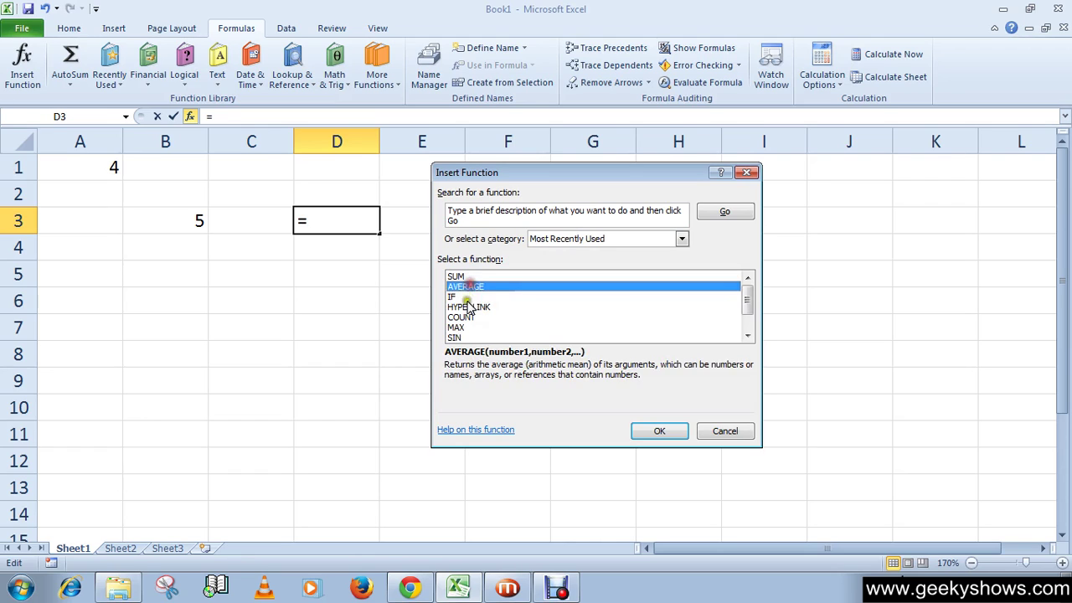
pyautogui.click(469, 308)
pyautogui.click(465, 276)
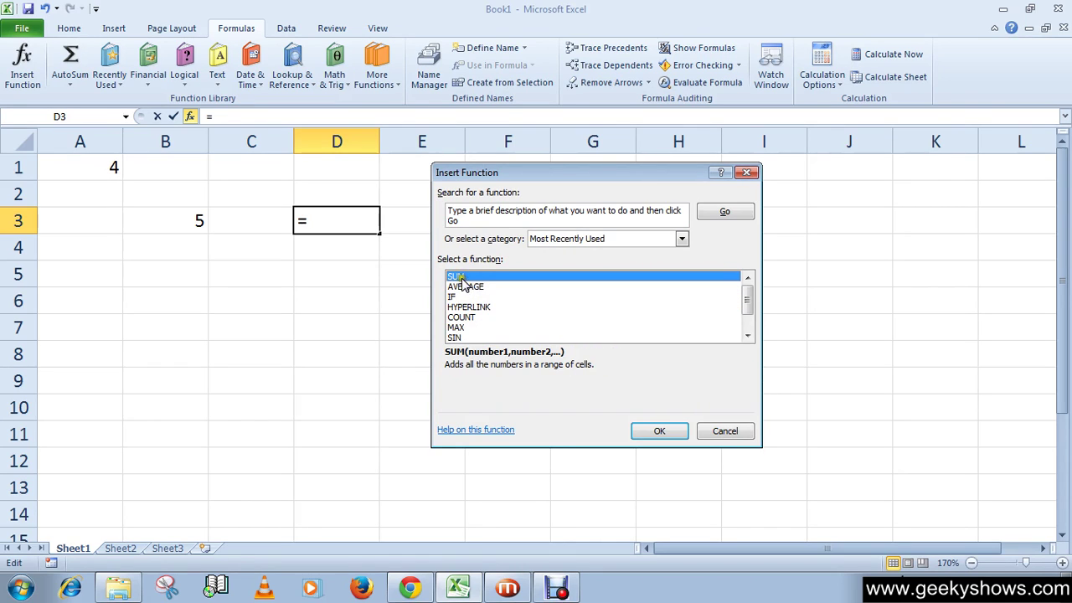
# Step: Replace the suggested B3:C3 with A1 as Number1 and B3 as Number2 in SUM's arguments
pyautogui.click(658, 431)
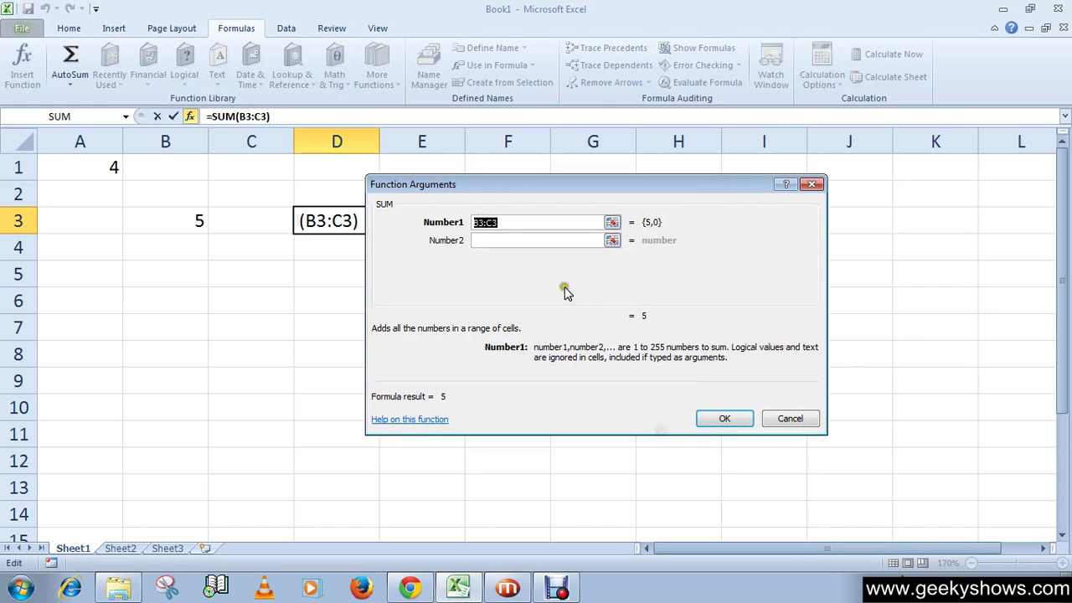
pyautogui.click(431, 207)
pyautogui.press('BackSpace')
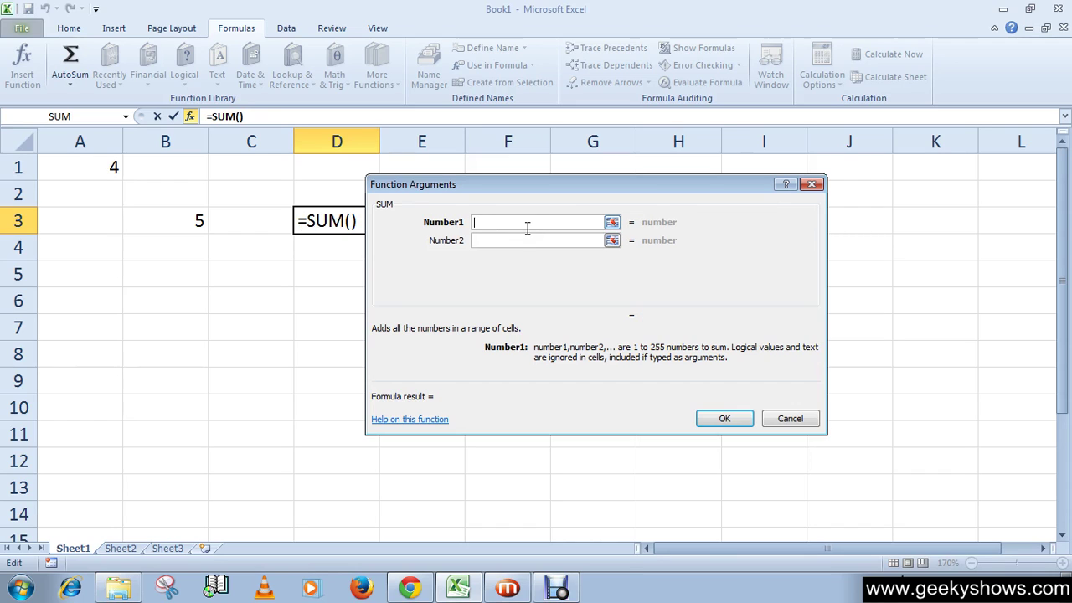
pyautogui.click(497, 222)
pyautogui.click(505, 244)
pyautogui.click(112, 171)
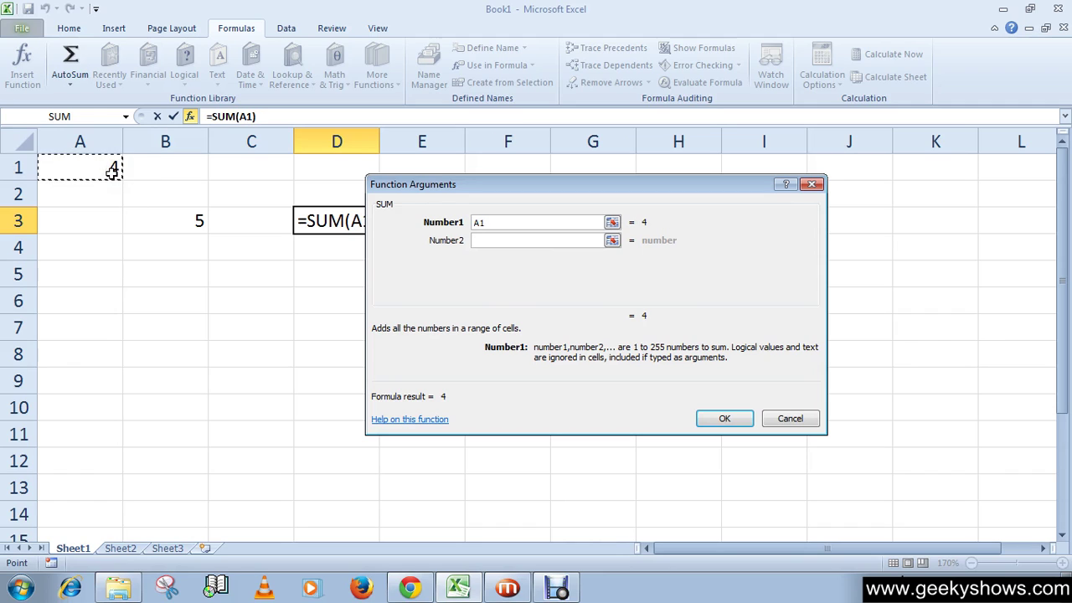
pyautogui.click(525, 240)
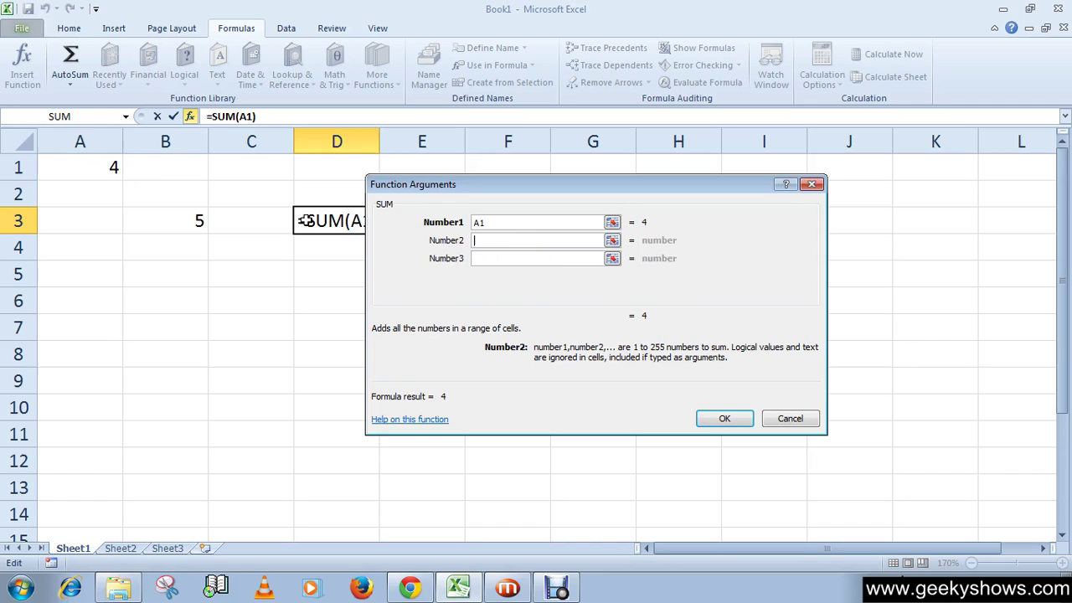
pyautogui.click(189, 222)
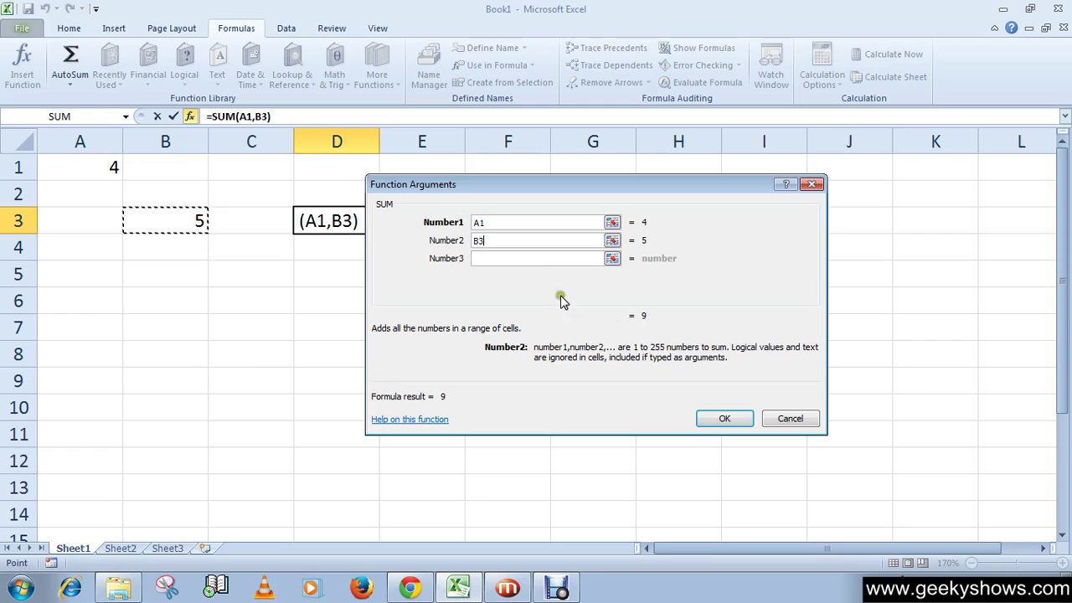
pyautogui.click(710, 420)
# Step: Confirm =SUM(A1,B3) in D3 and check it totals A1 and B3 to 9
pyautogui.click(711, 421)
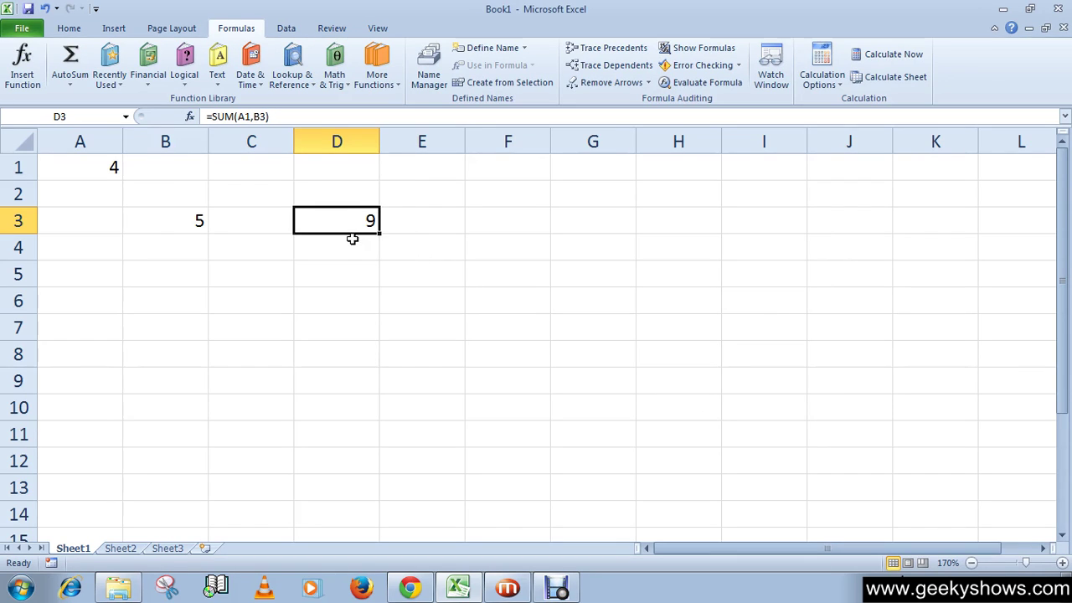
pyautogui.click(341, 263)
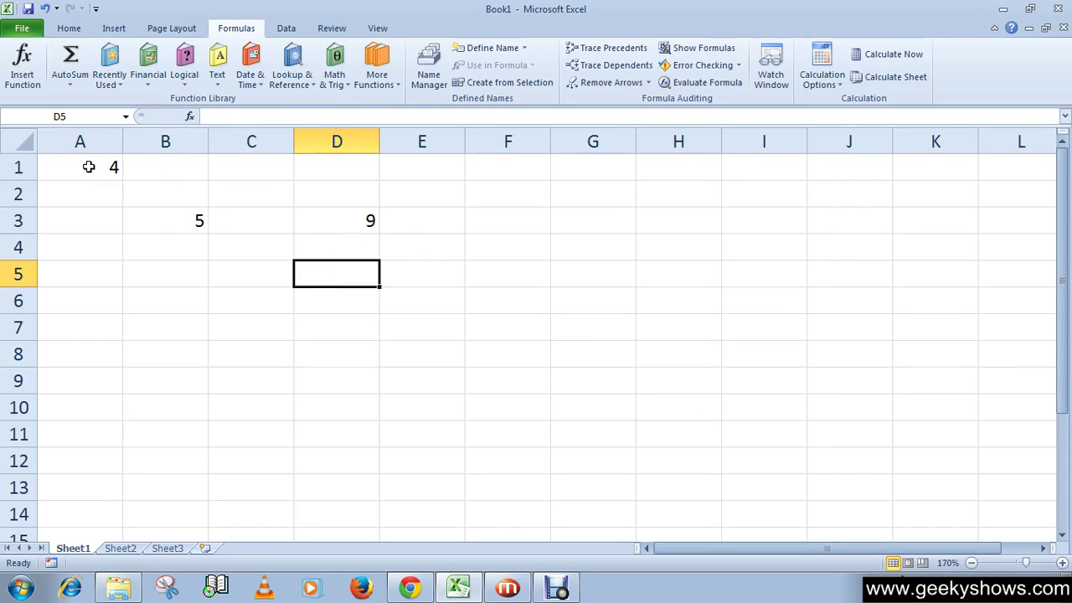
pyautogui.click(368, 223)
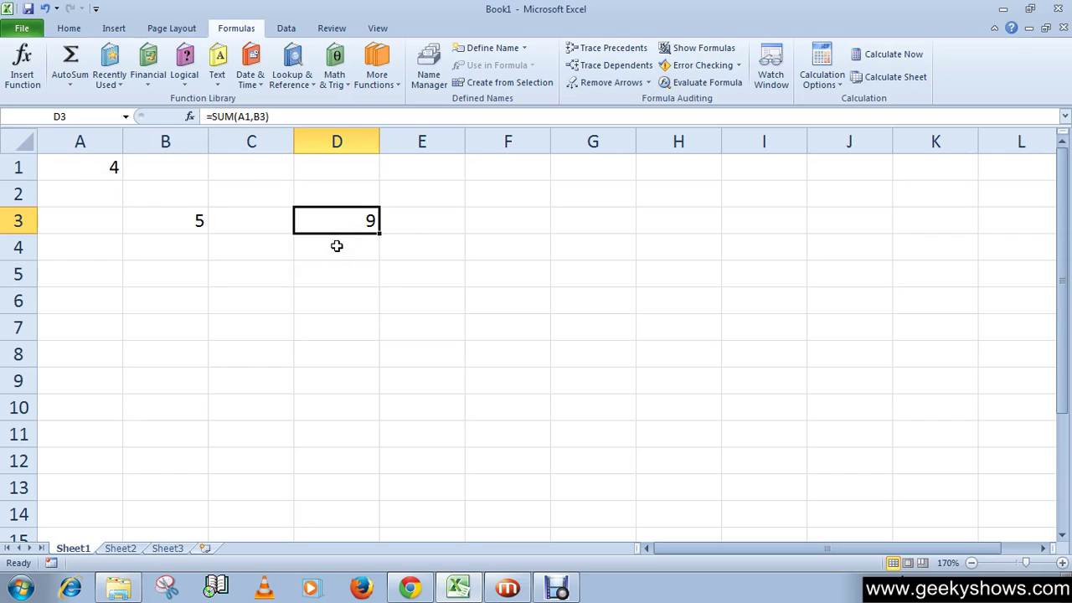
pyautogui.click(98, 174)
pyautogui.click(148, 218)
pyautogui.click(336, 222)
# Step: Review the D3 formula in the formula bar, commit it, and select cell G7
pyautogui.moveTo(208, 116); pyautogui.dragTo(267, 122)
pyautogui.click(289, 117)
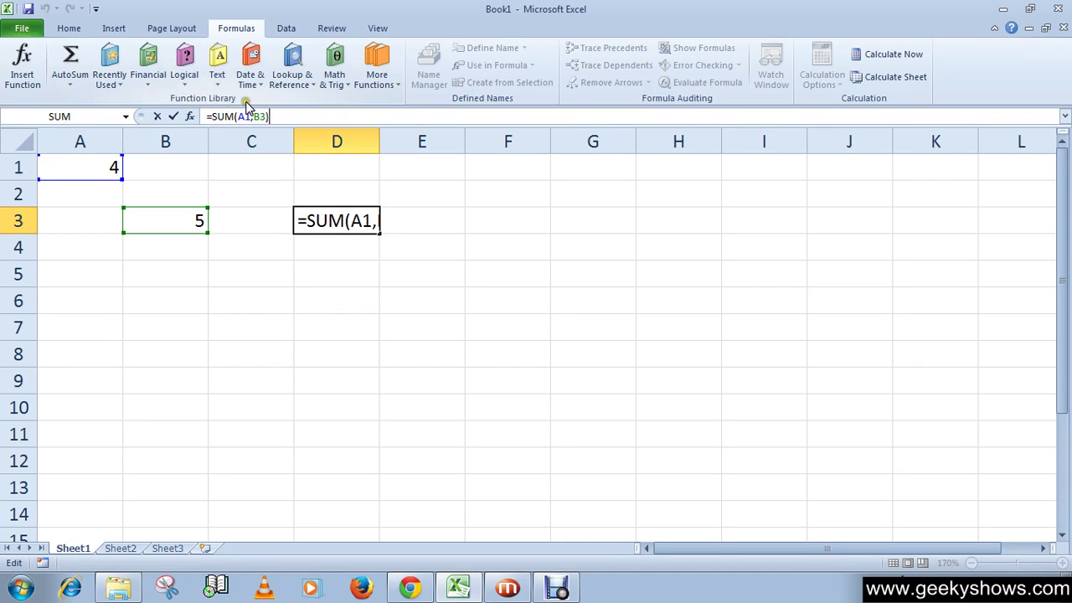
pyautogui.click(352, 265)
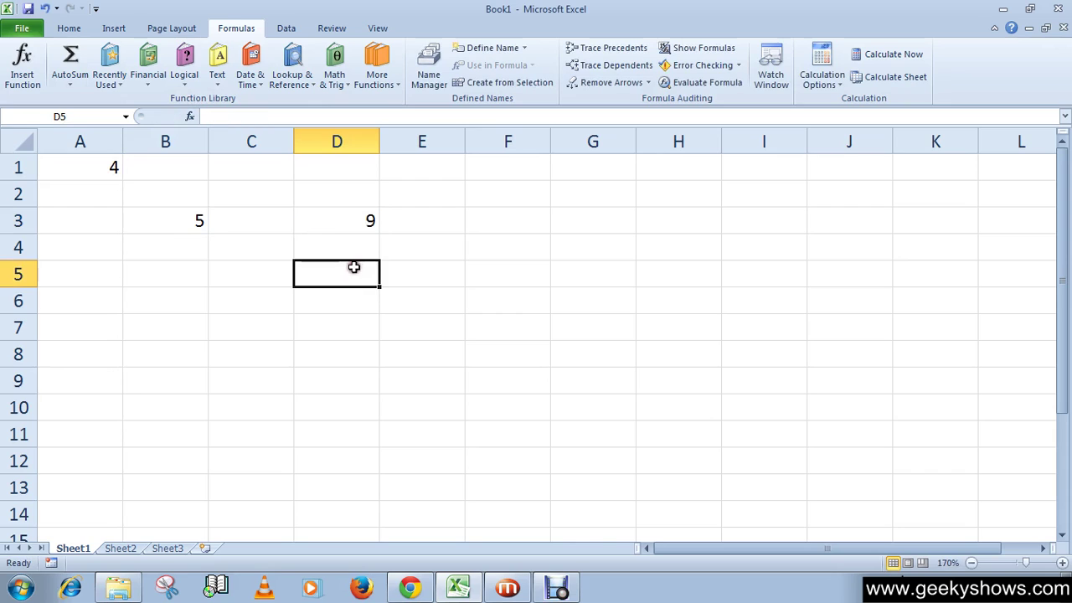
pyautogui.click(522, 276)
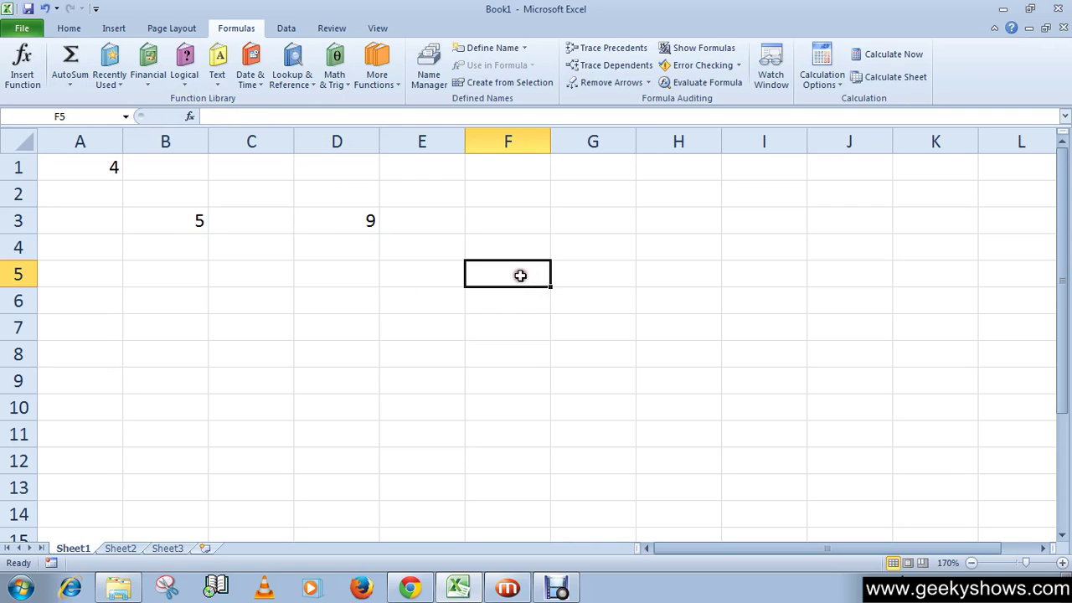
pyautogui.click(614, 329)
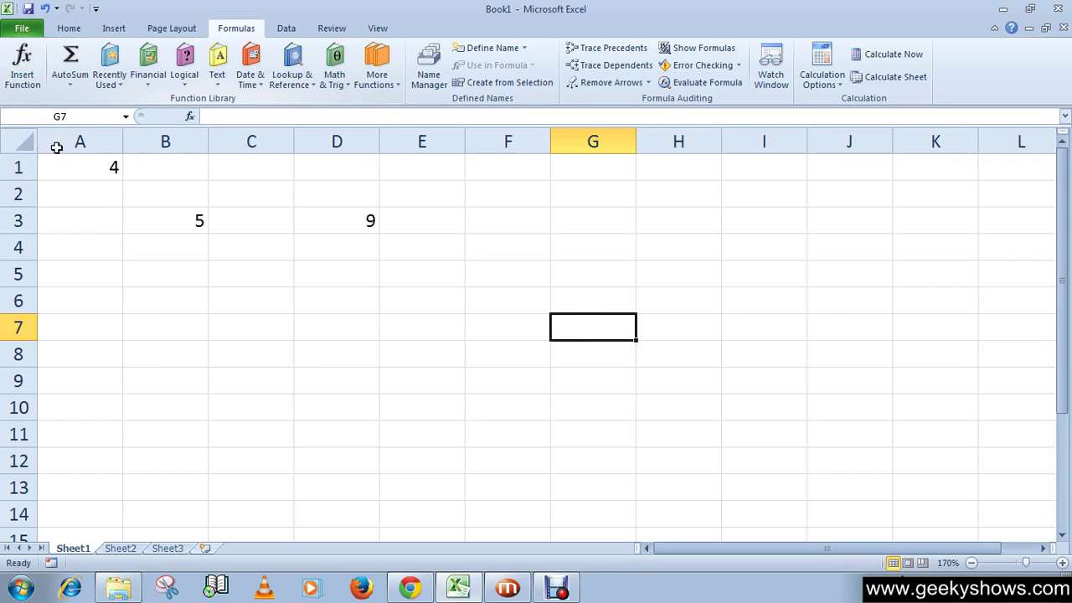
# Step: Insert the SUM function into G7 from the Insert Function dialog
pyautogui.click(23, 79)
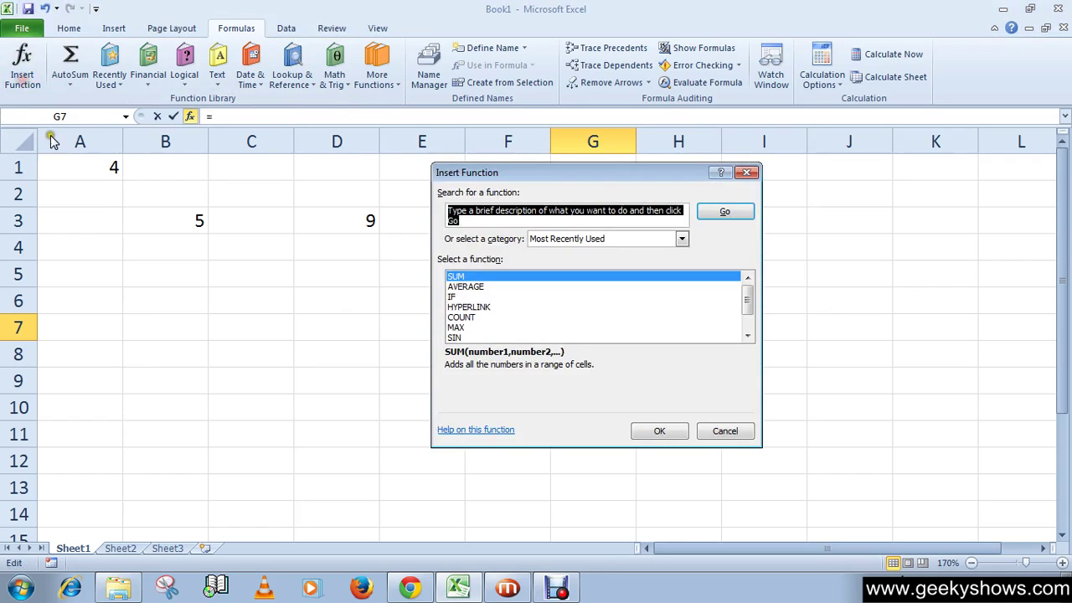
pyautogui.moveTo(558, 179); pyautogui.dragTo(801, 117)
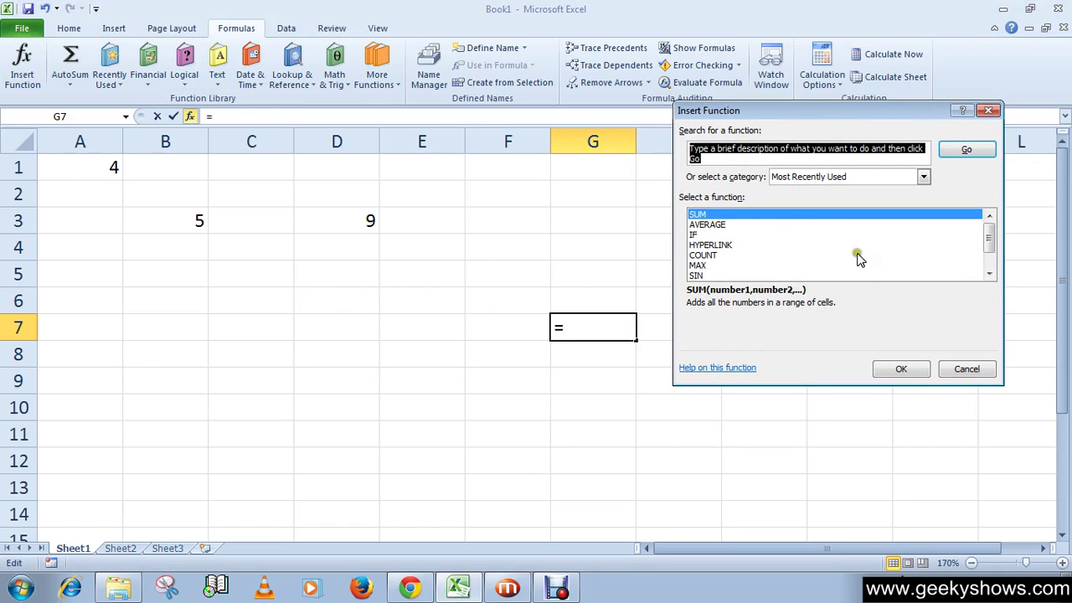
pyautogui.click(710, 216)
pyautogui.click(893, 370)
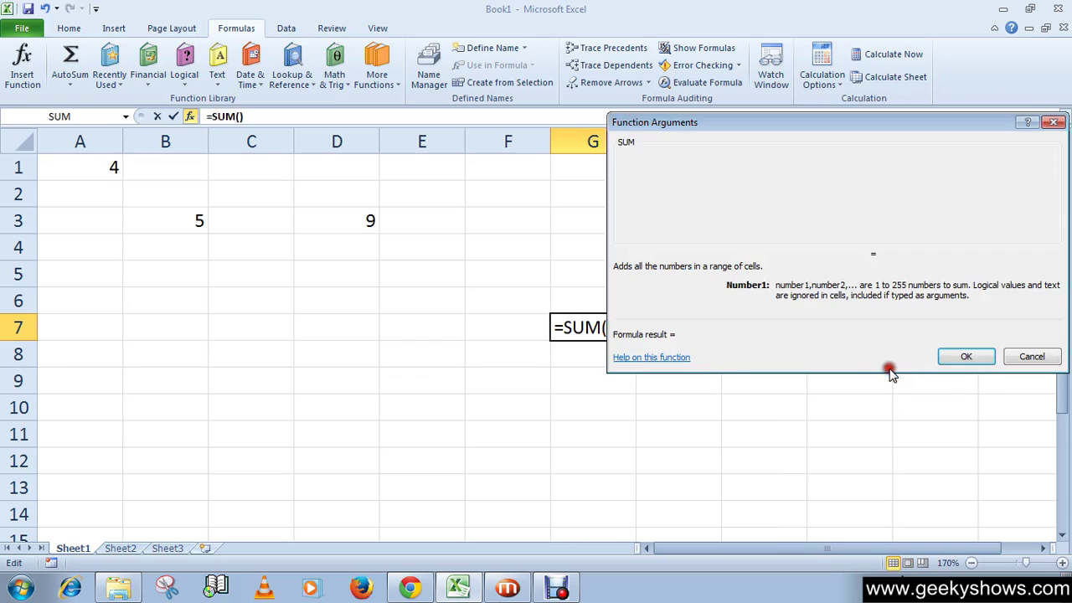
# Step: Fill Number1–3 with D6, E7 and D8 and confirm =SUM(D6,E7,D8)
pyautogui.click(758, 160)
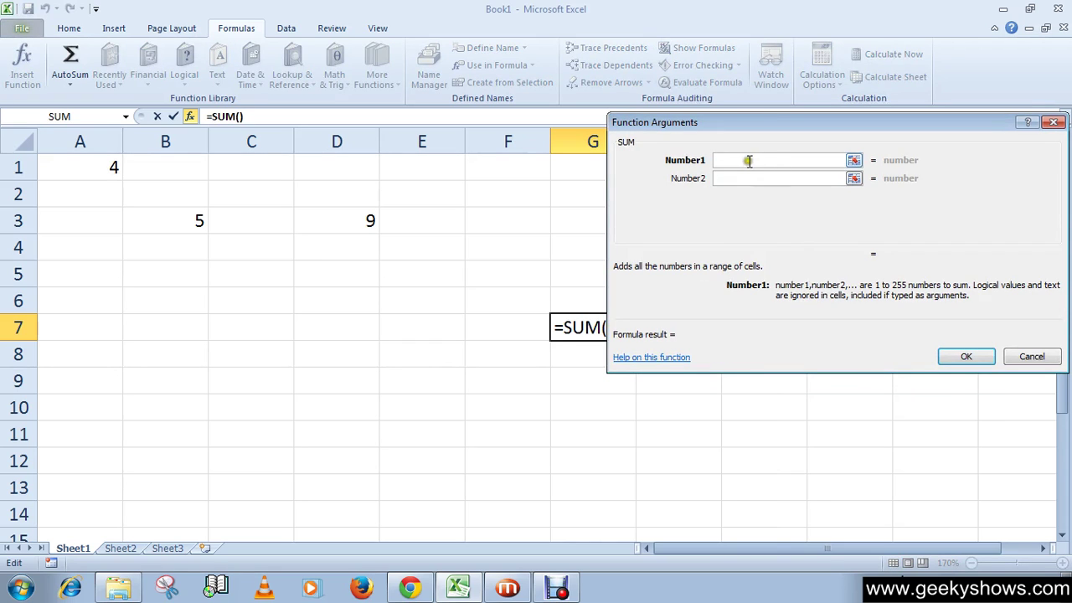
pyautogui.click(318, 301)
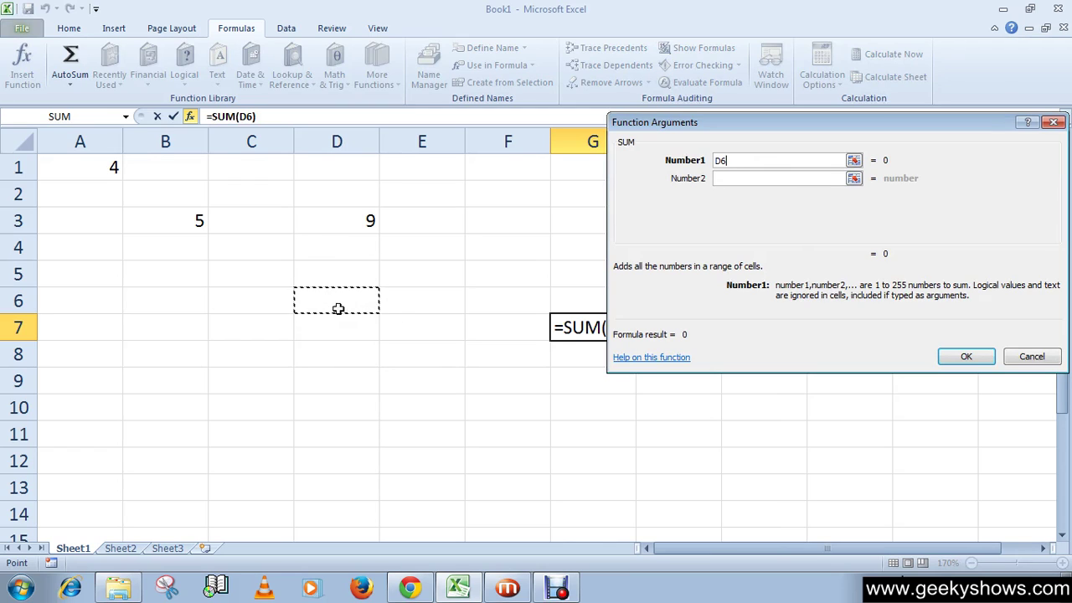
pyautogui.click(753, 179)
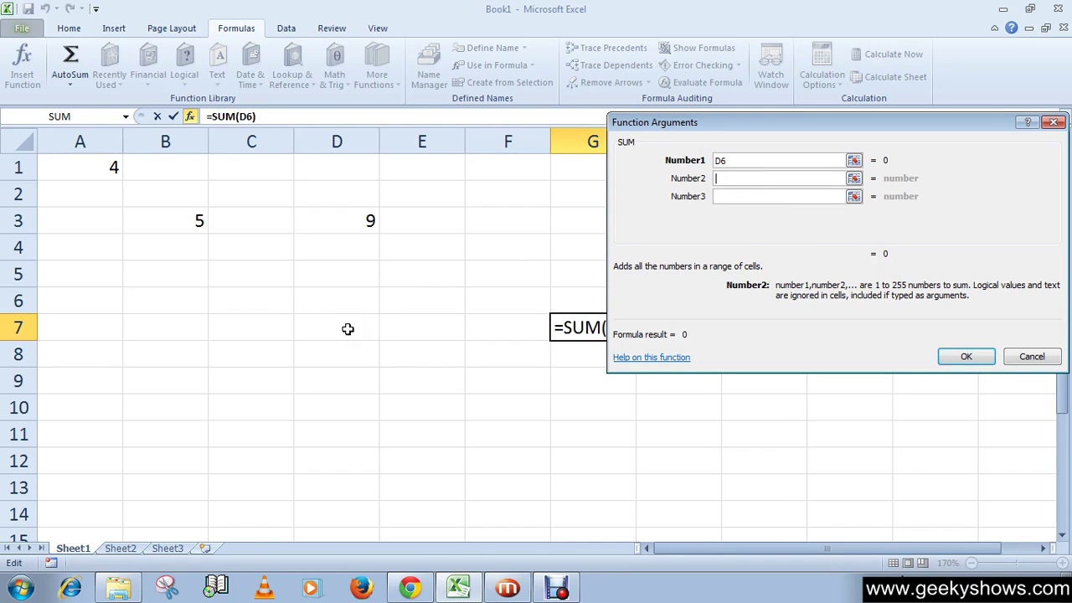
pyautogui.click(416, 332)
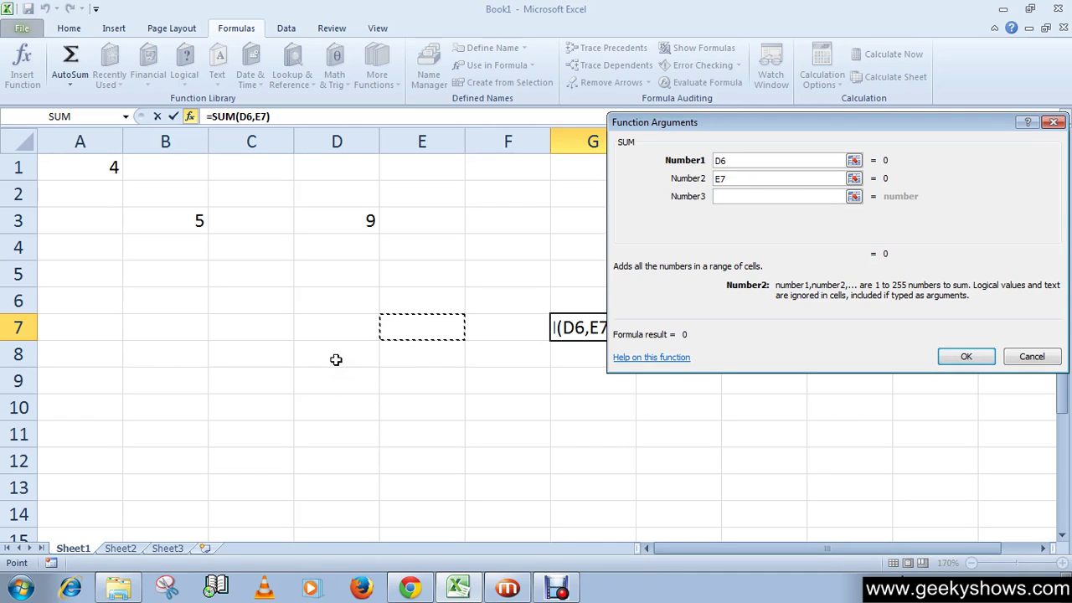
pyautogui.press('Tab')
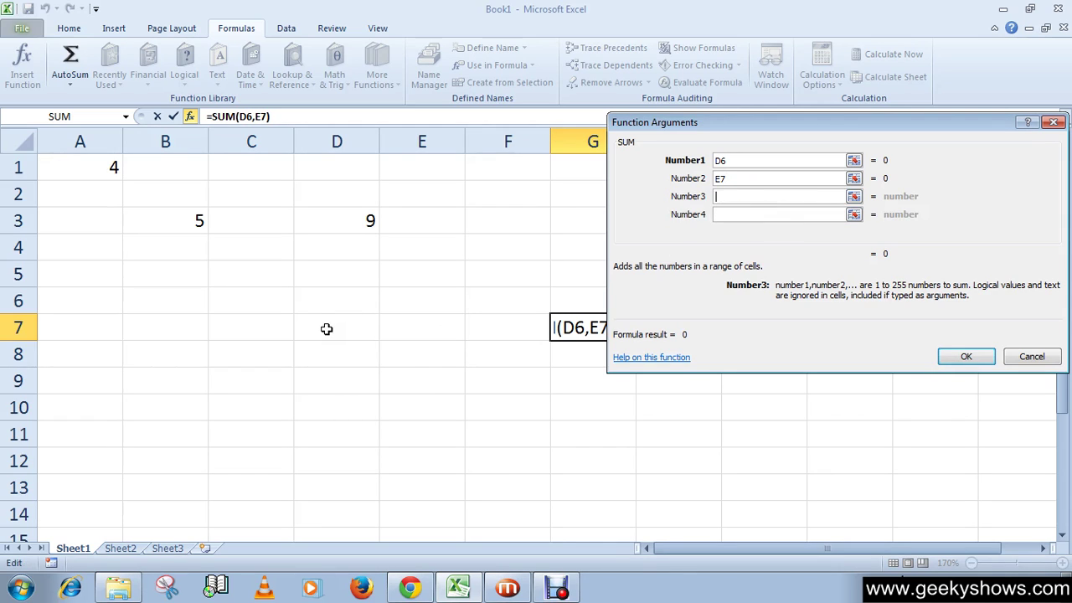
pyautogui.click(325, 356)
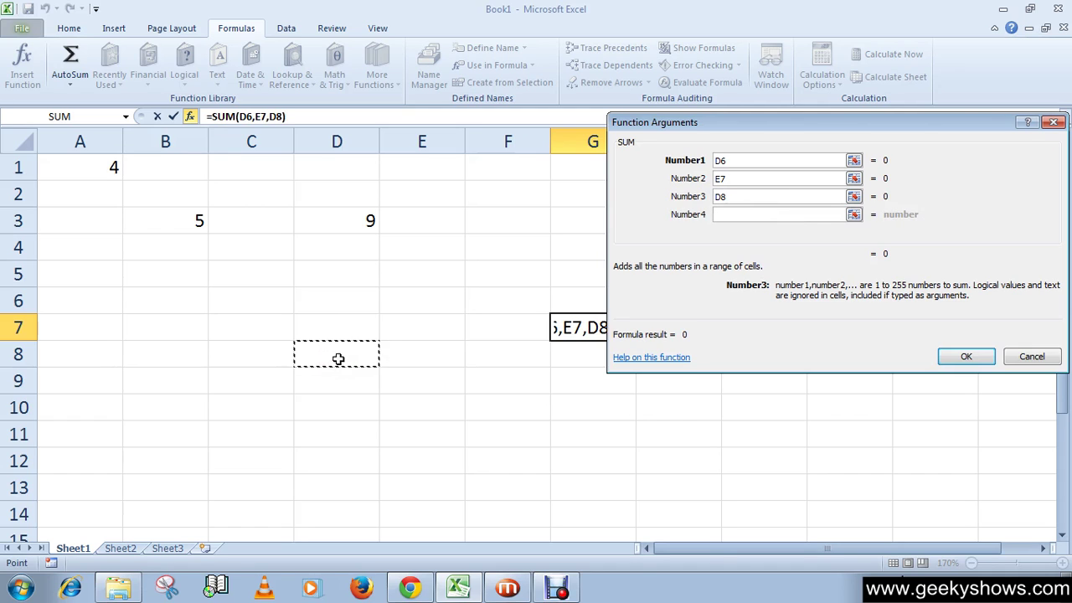
pyautogui.click(966, 357)
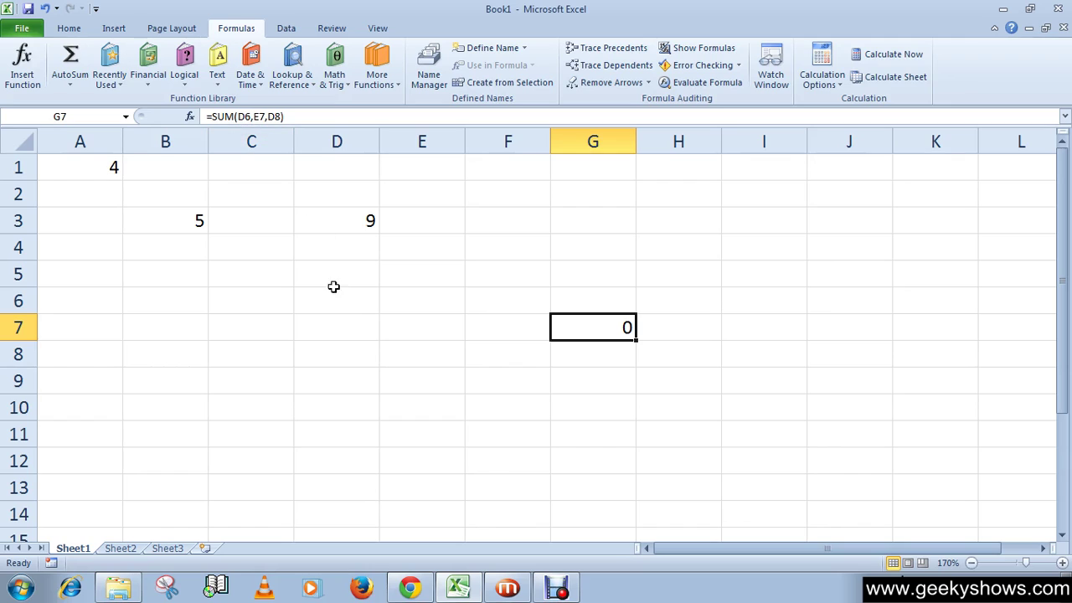
# Step: Enter 12 in D6, 4 in E7 and 4 in D8, then check G7 shows 20
pyautogui.click(335, 301)
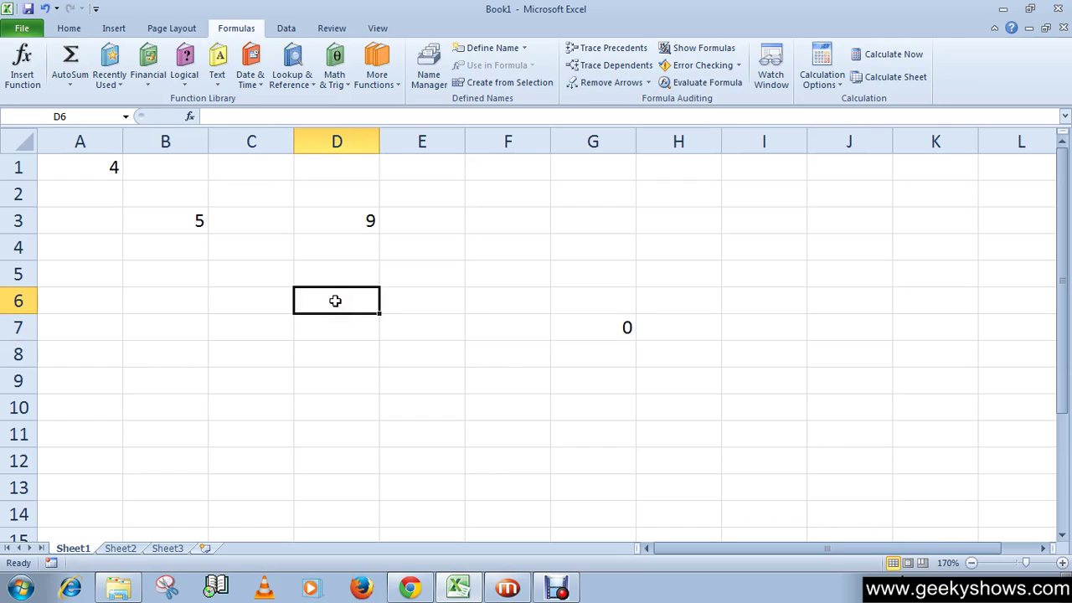
pyautogui.write('12')
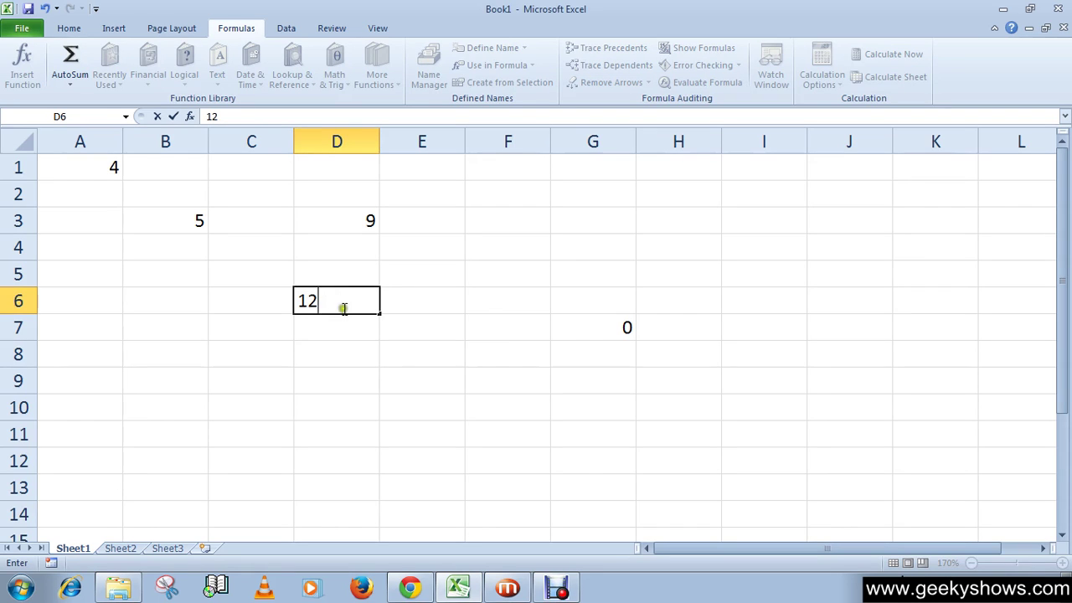
pyautogui.click(441, 334)
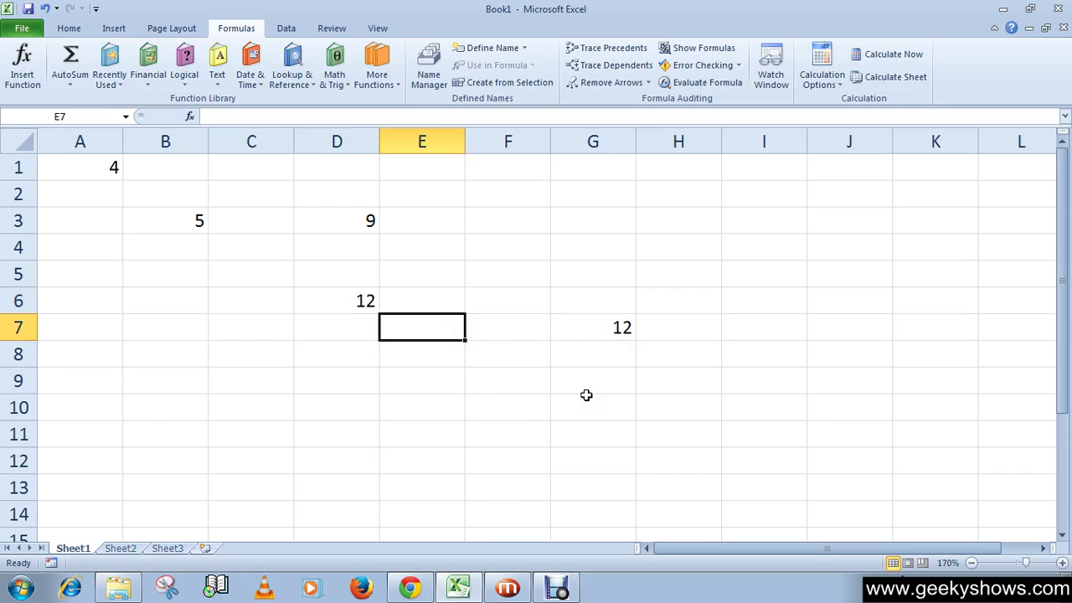
pyautogui.write('4')
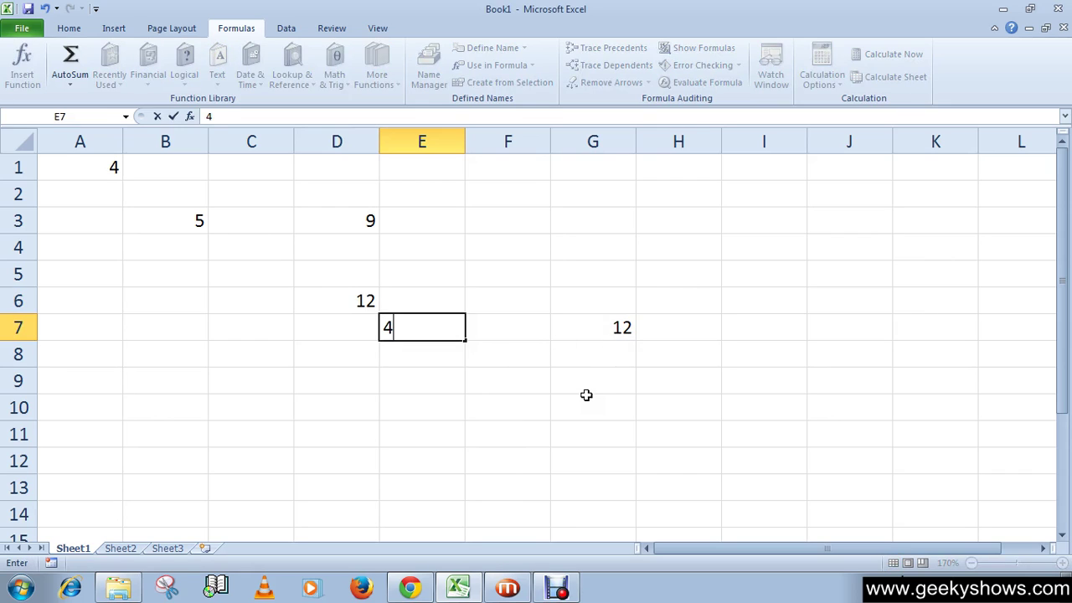
pyautogui.click(349, 364)
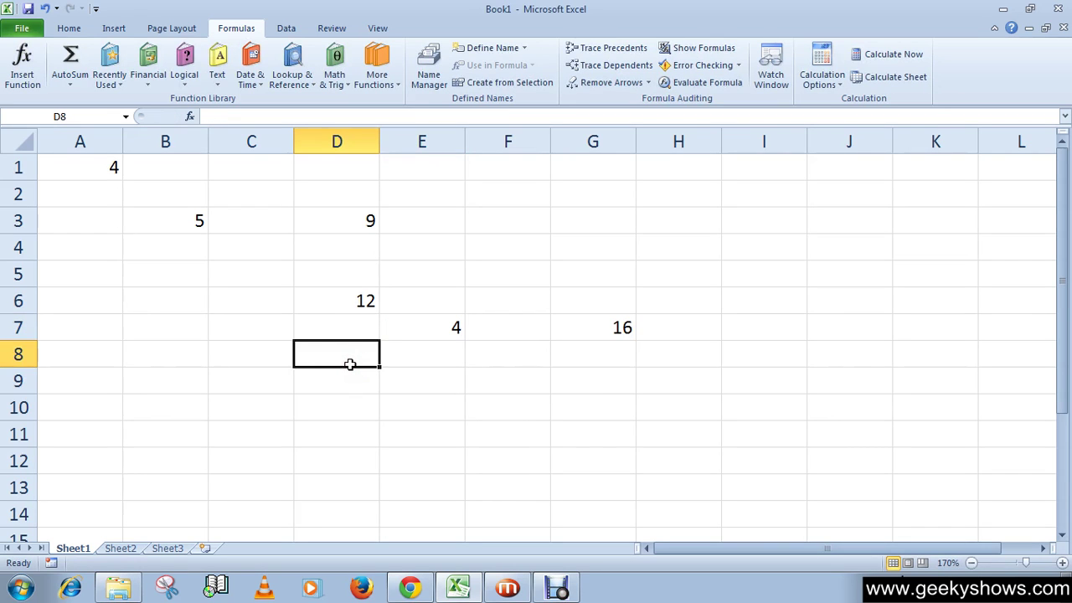
pyautogui.write('4')
pyautogui.click(437, 397)
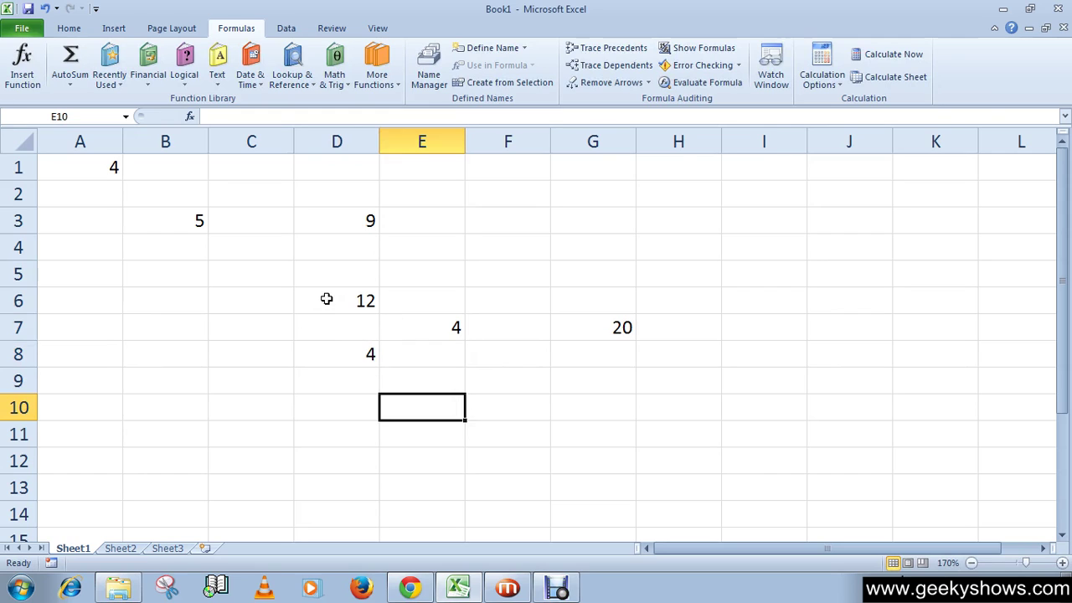
pyautogui.click(592, 328)
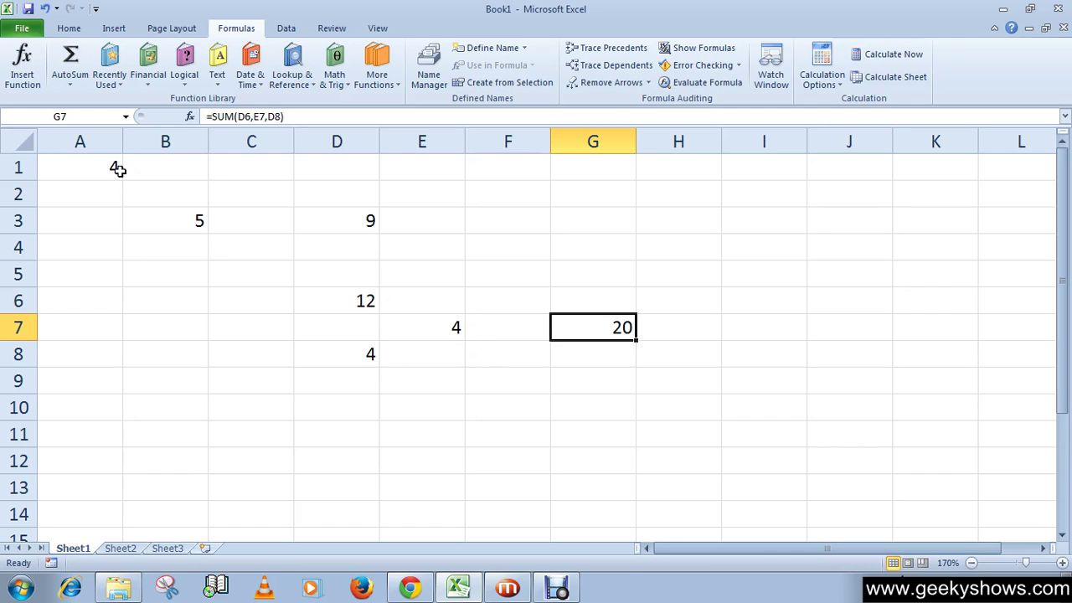
pyautogui.click(149, 61)
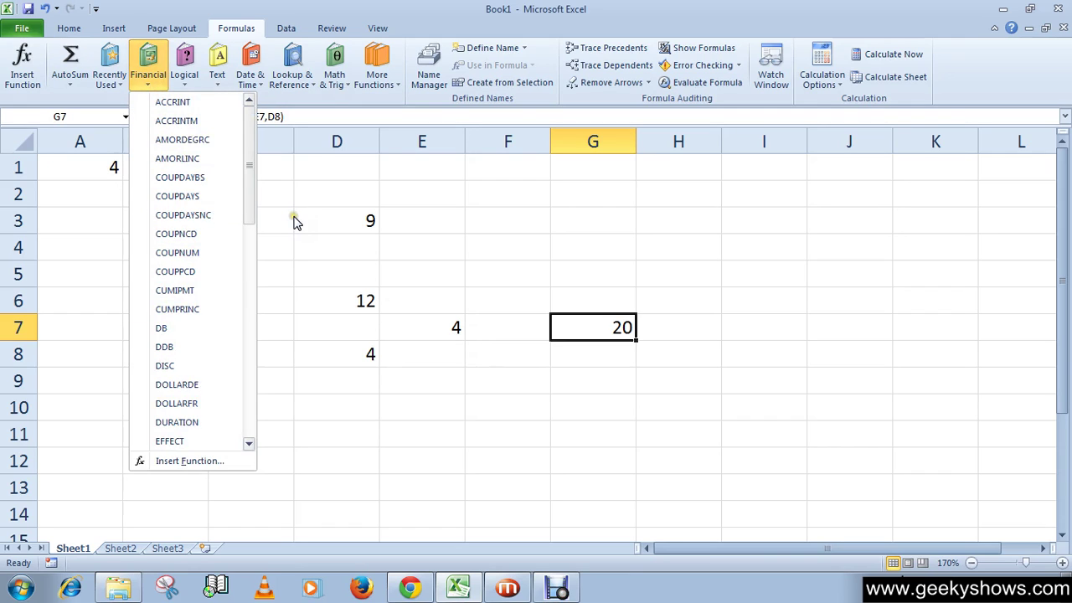
pyautogui.click(460, 15)
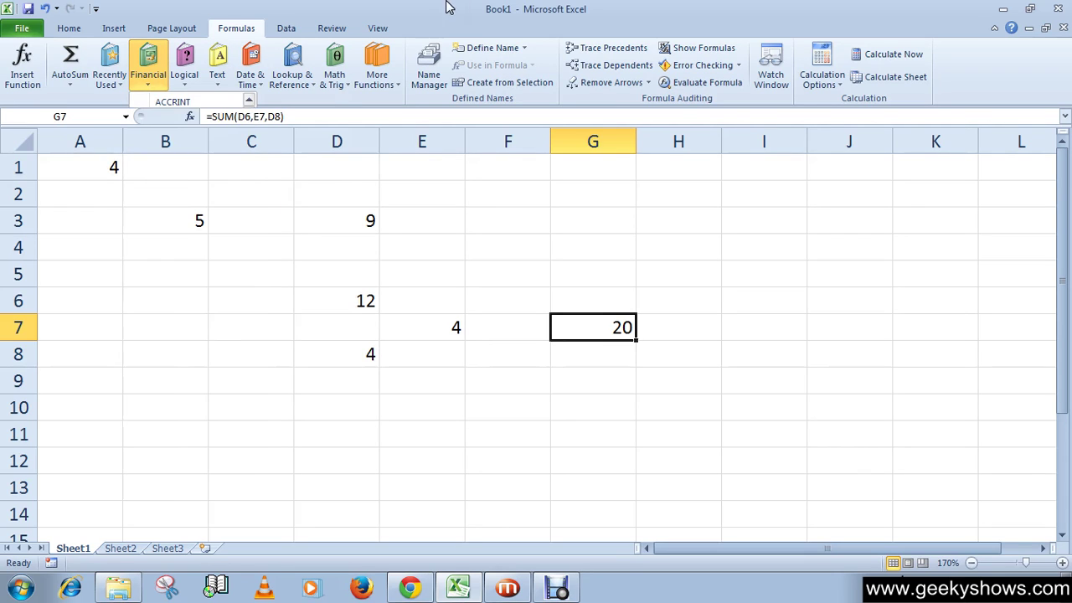
pyautogui.click(377, 67)
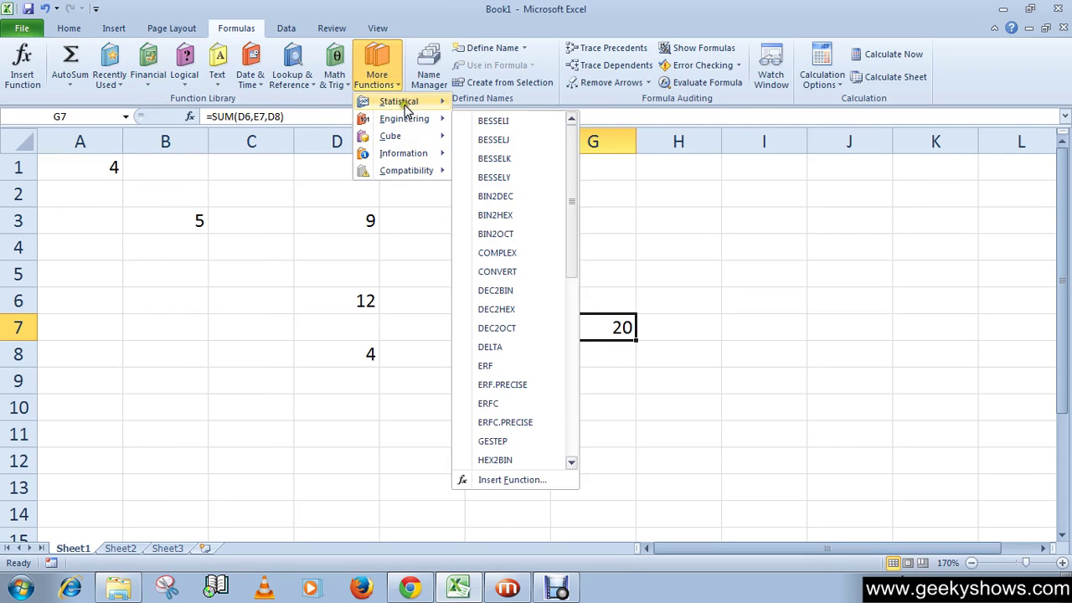
pyautogui.moveTo(413, 156)
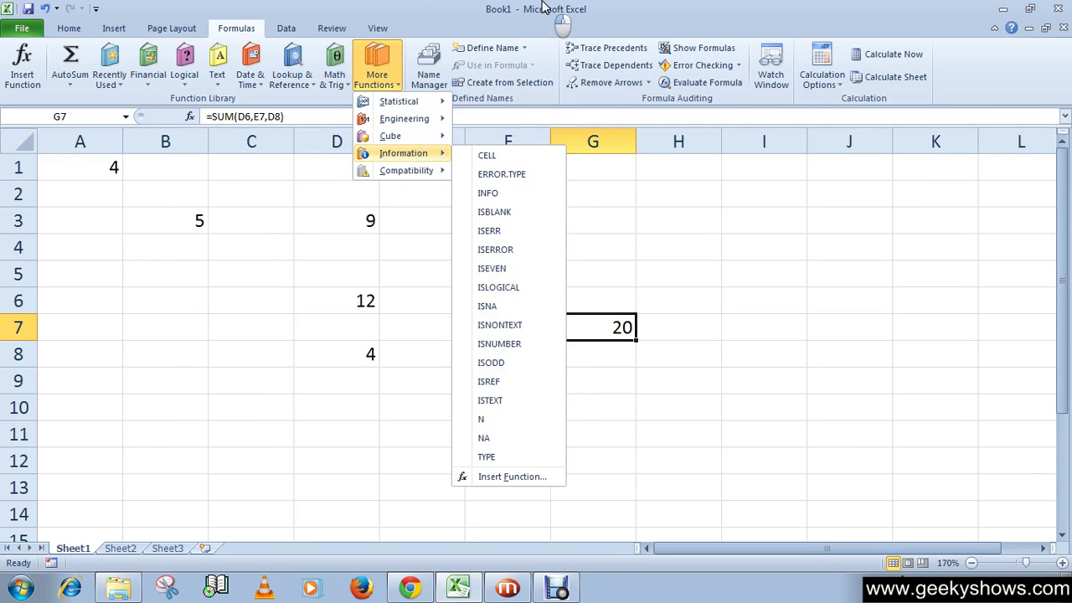
pyautogui.click(541, 8)
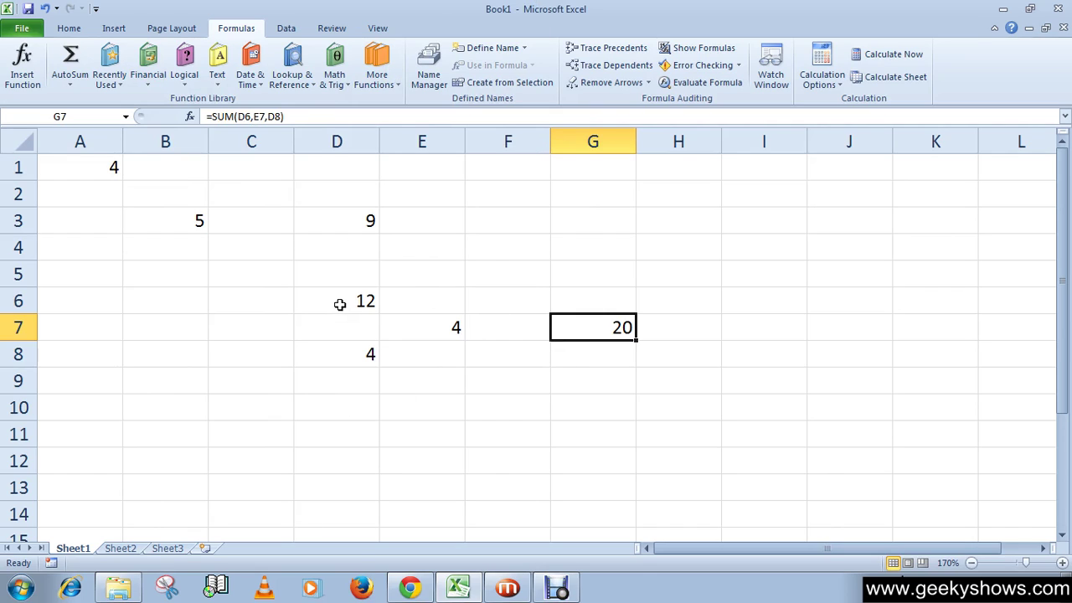